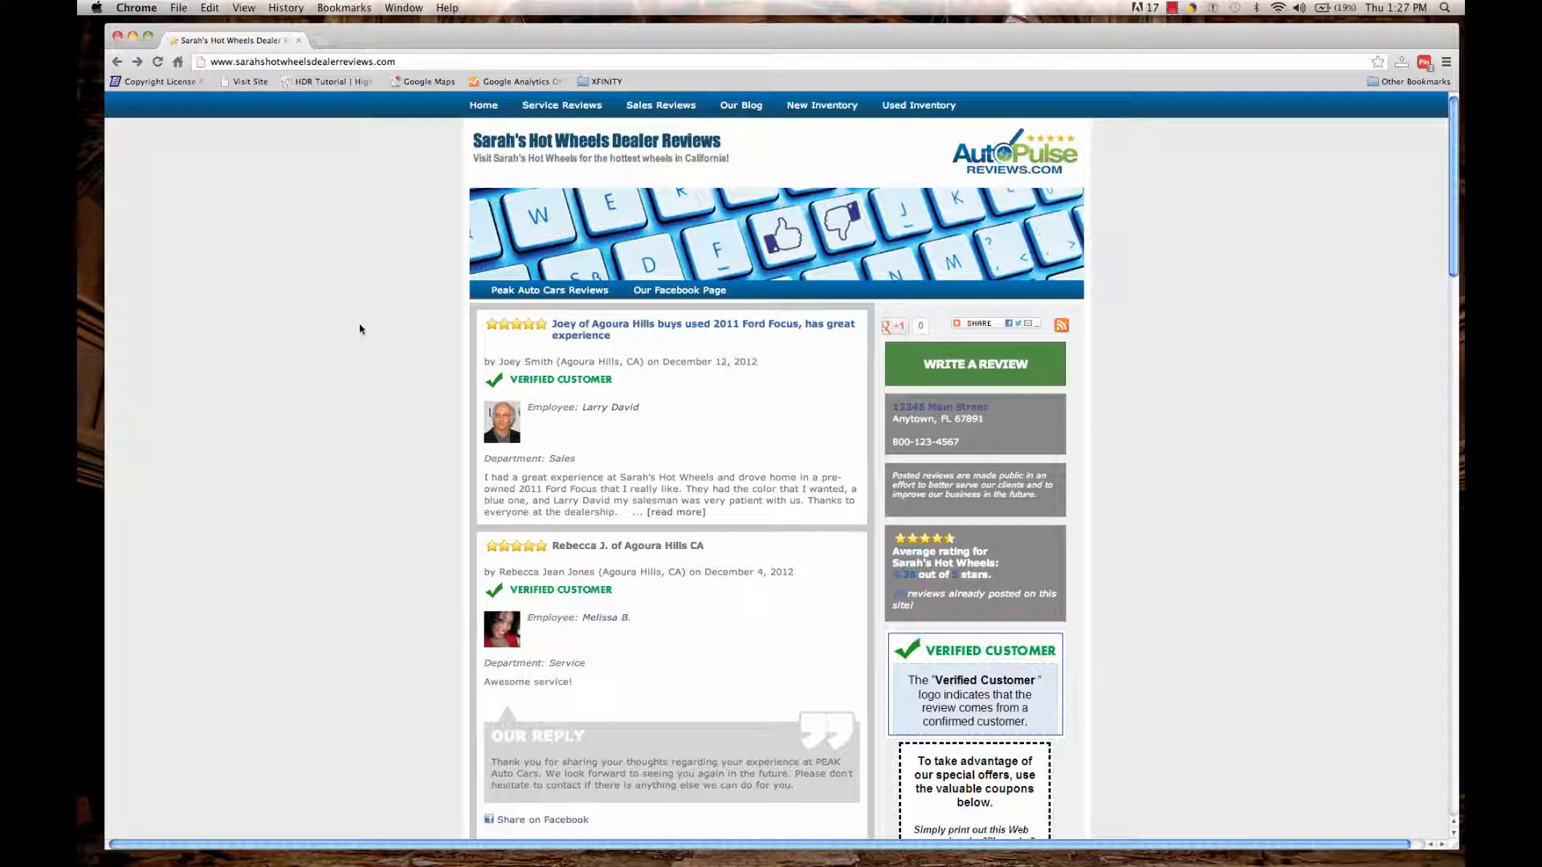
# Open the new-review form for Sarah's Hot Wheels from the site homepage.
pyautogui.click(967, 366)
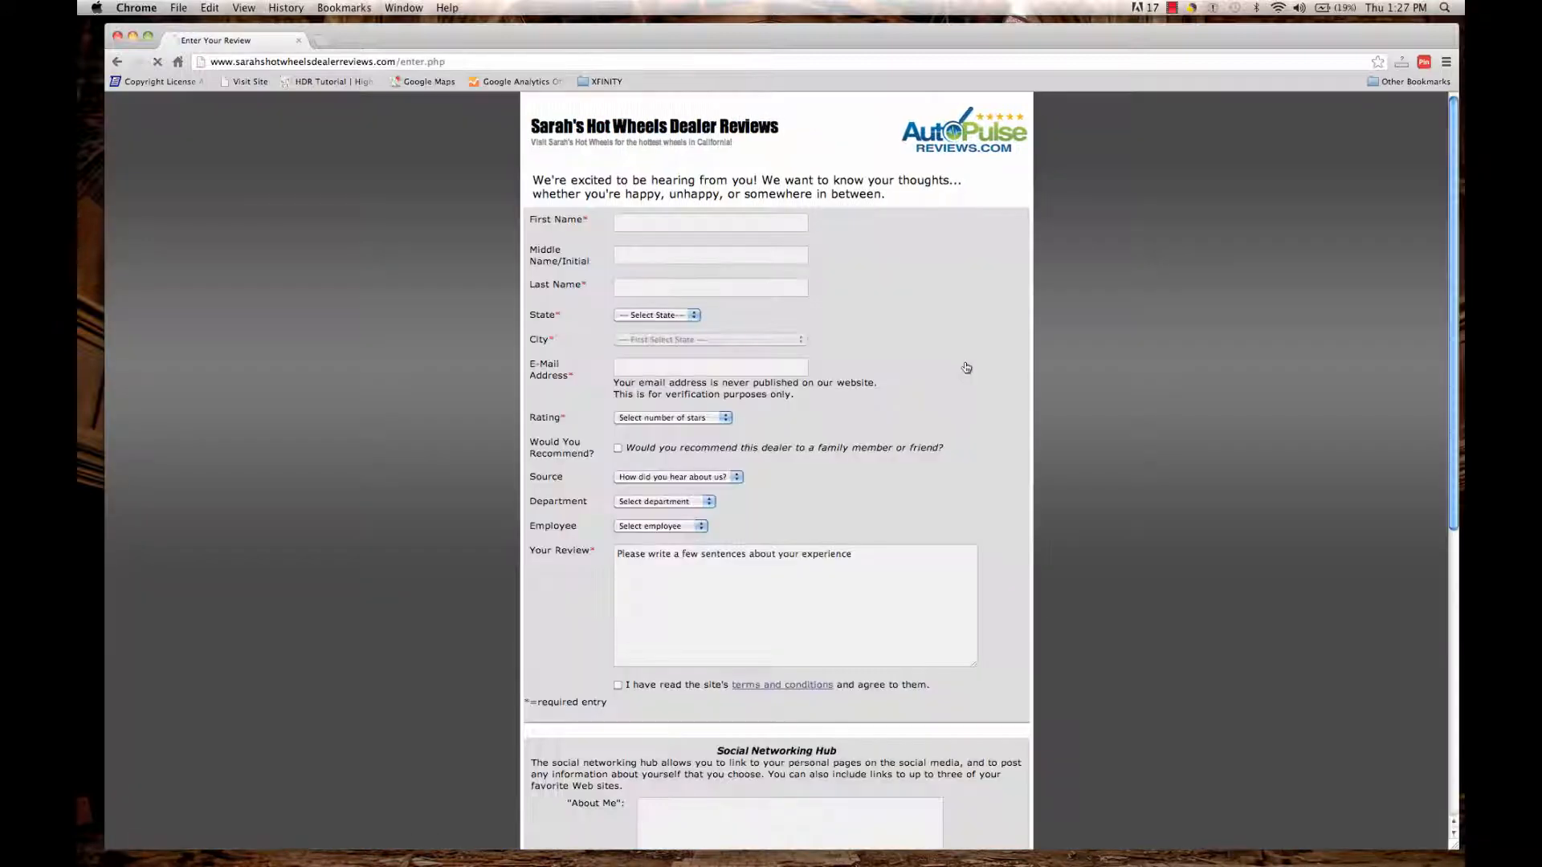
# Enter the reviewer's first and last name.
pyautogui.click(681, 223)
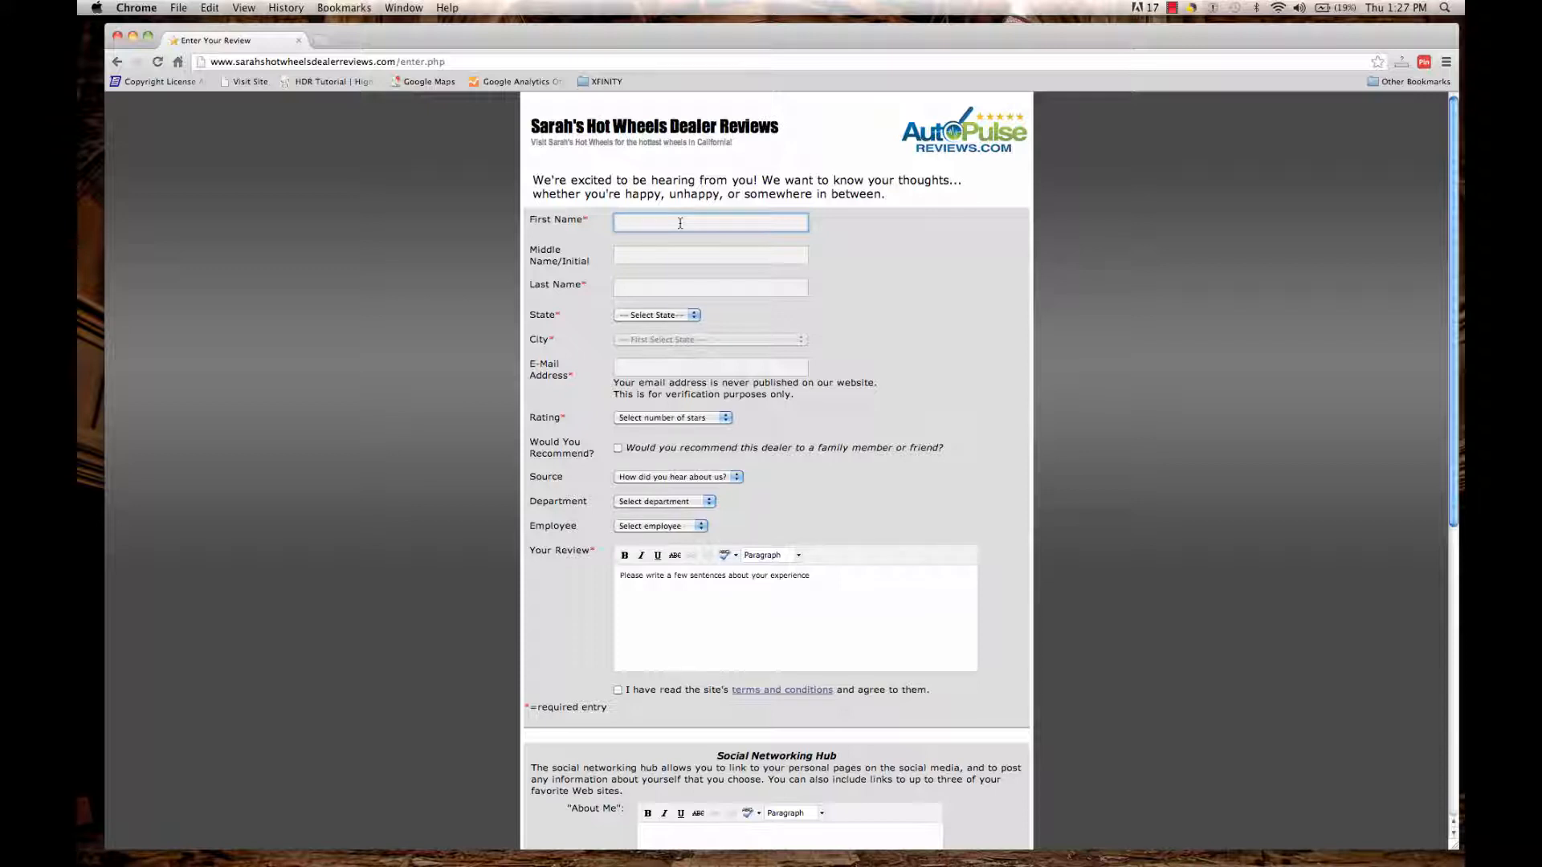
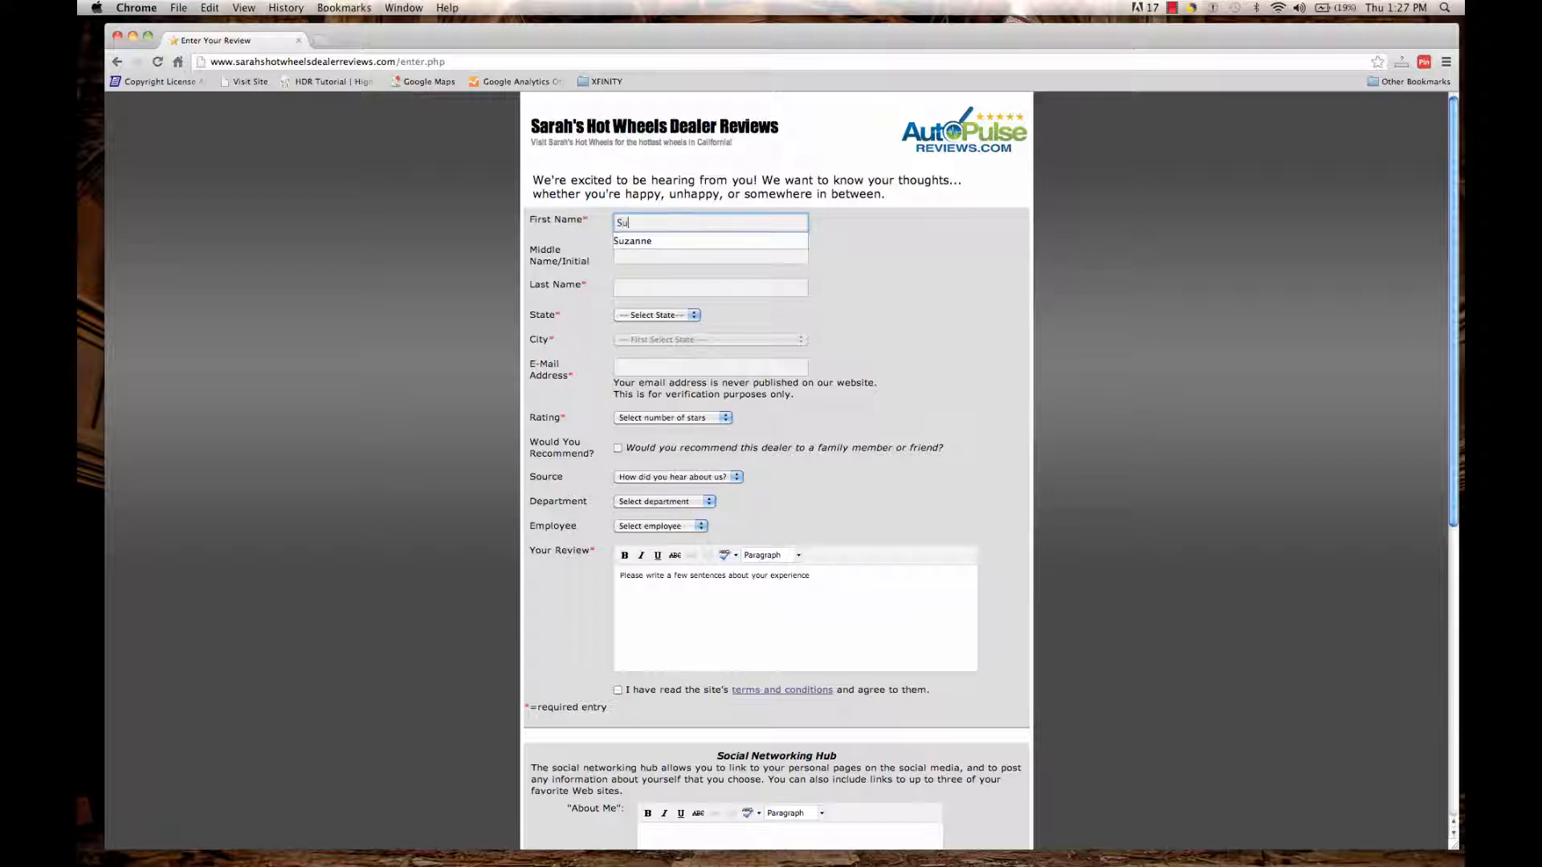
pyautogui.press('Tab')
pyautogui.press('Tab')
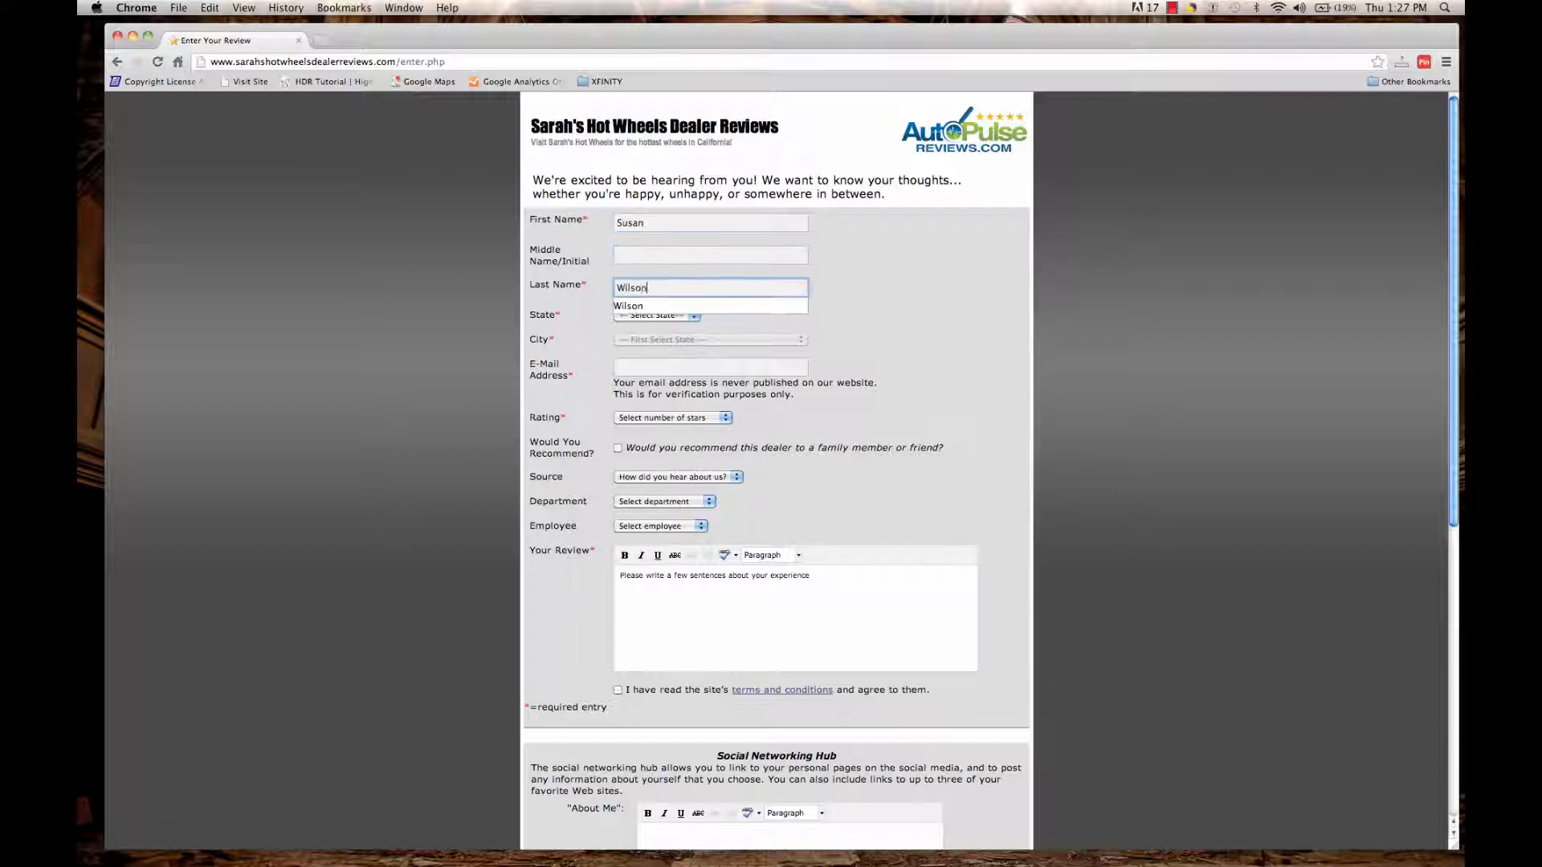
pyautogui.press('Tab')
# Choose state CA and city Calabasas Hills, then enter the reviewer's e-mail address.
pyautogui.click(696, 315)
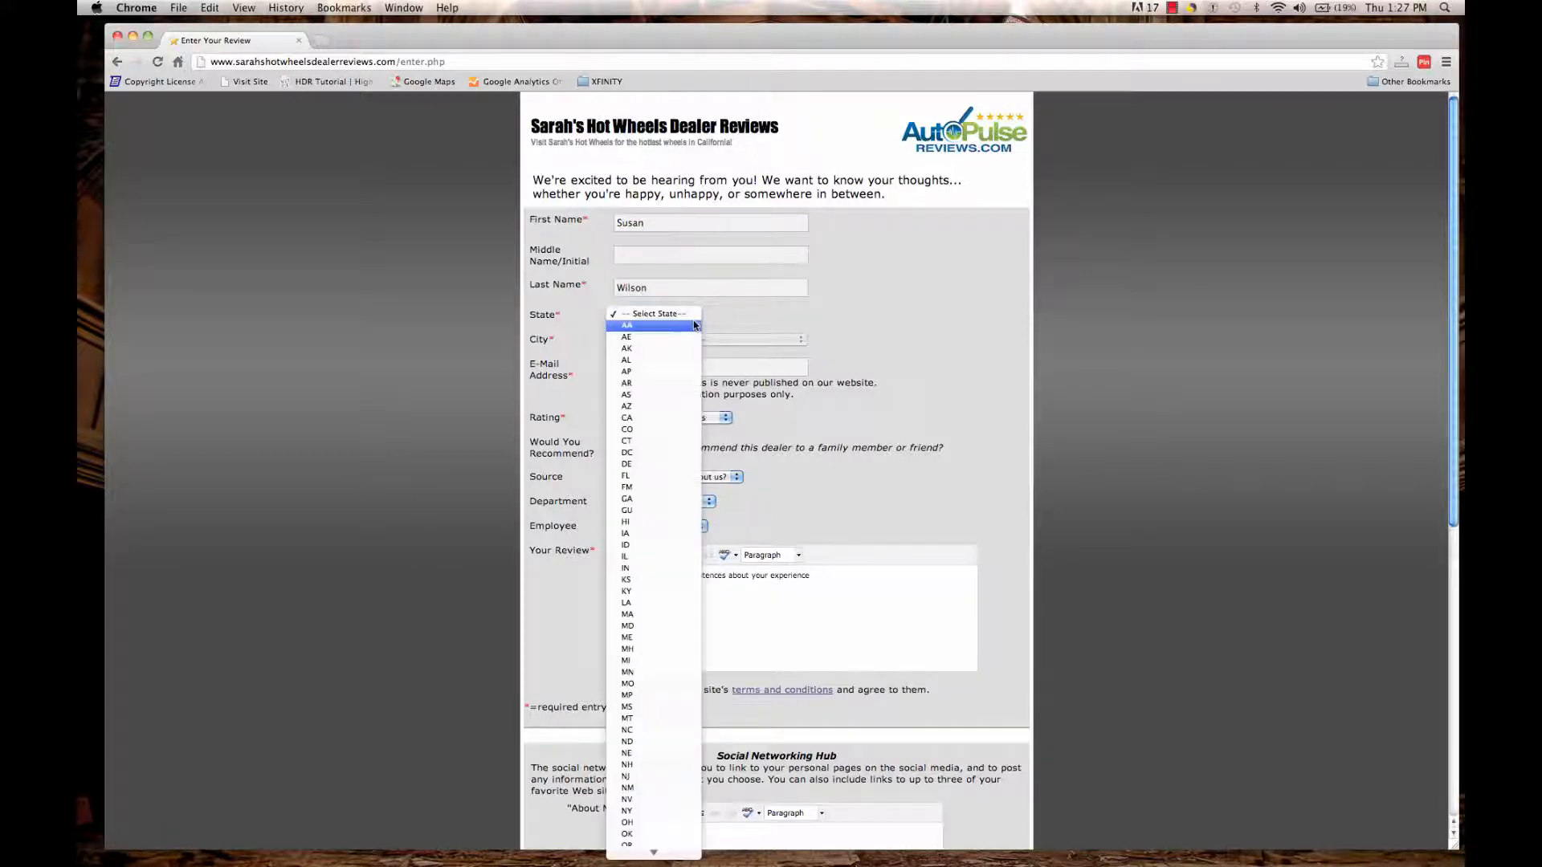
pyautogui.click(643, 421)
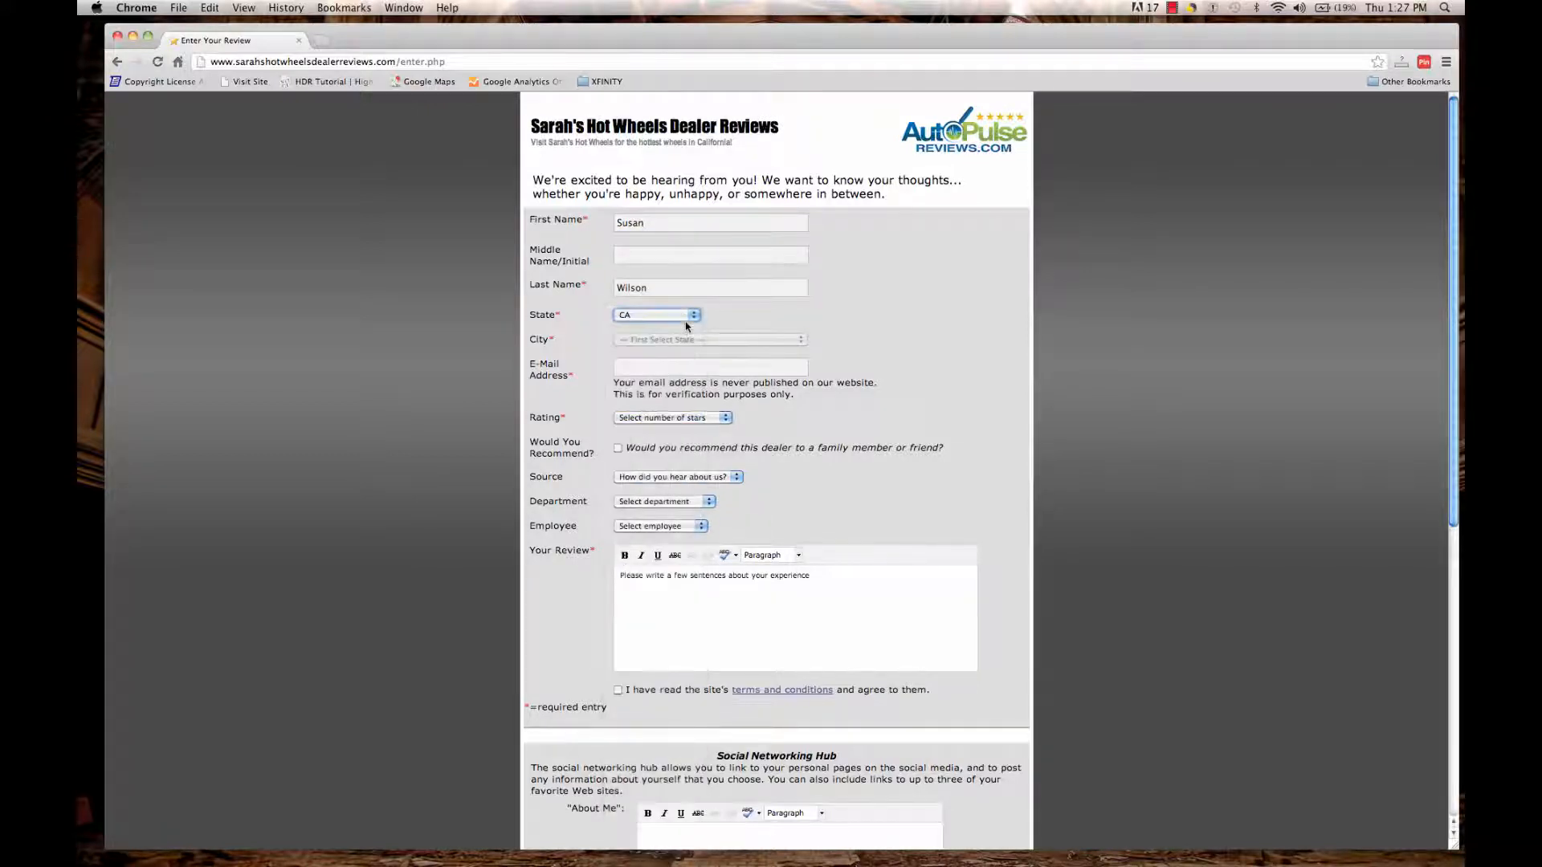
pyautogui.click(677, 339)
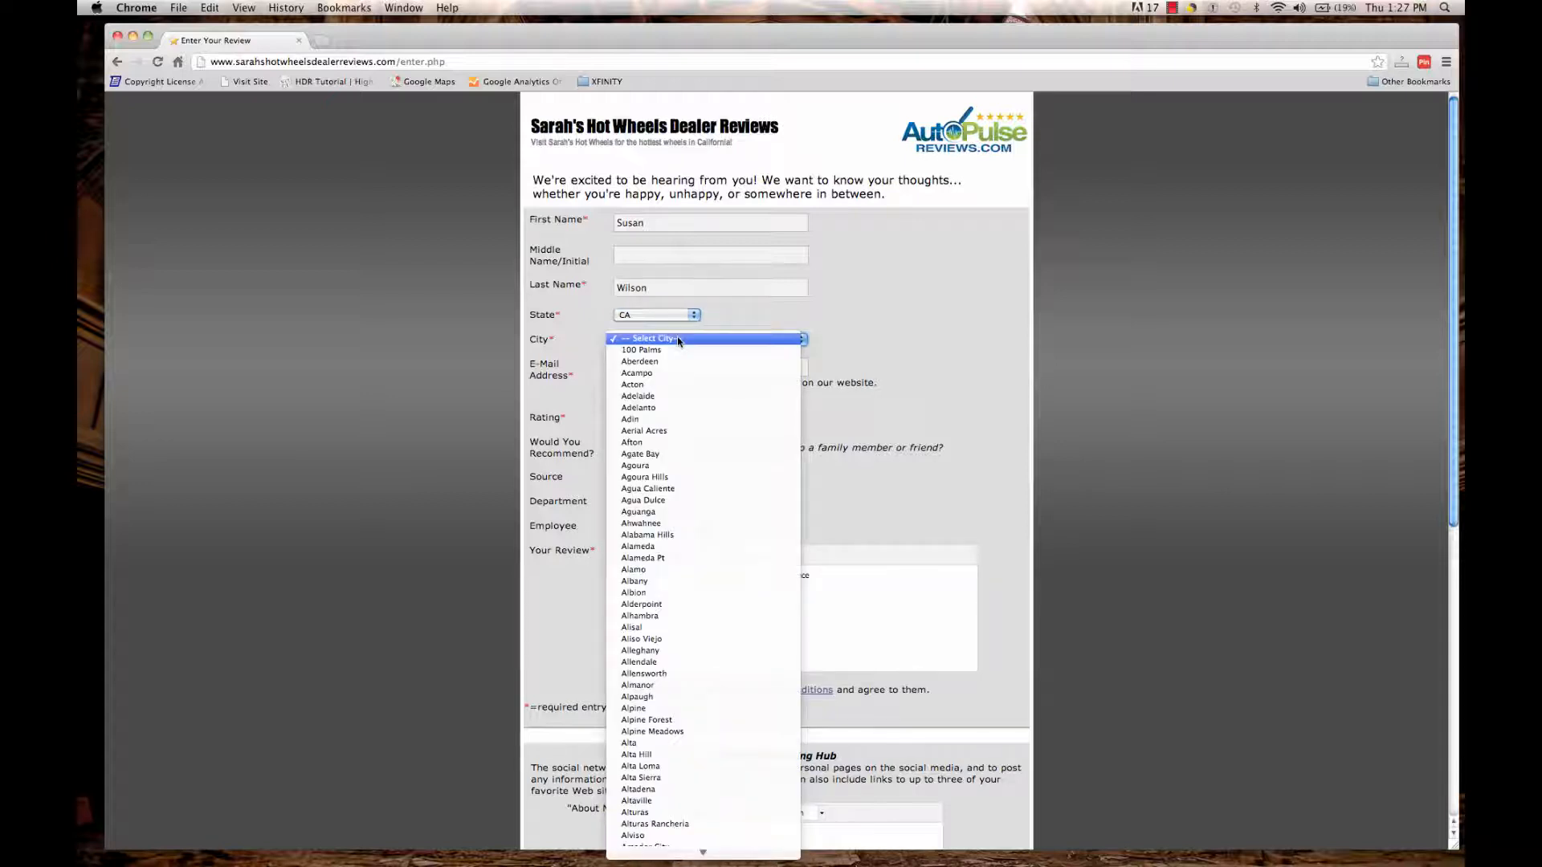
pyautogui.scroll(-10, 677, 482)
pyautogui.moveTo(631, 858)
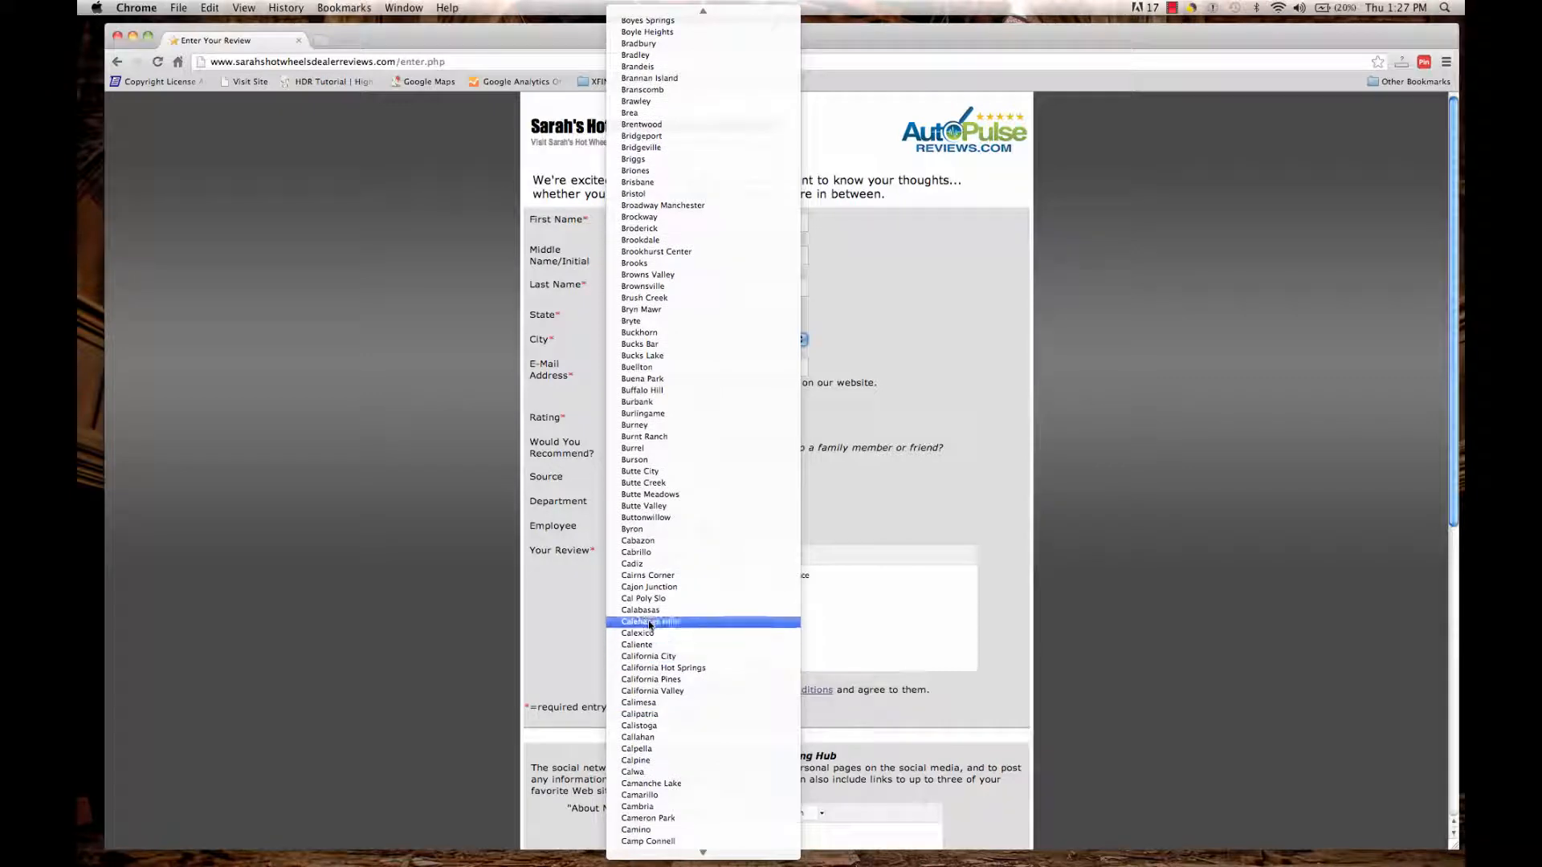
pyautogui.click(651, 623)
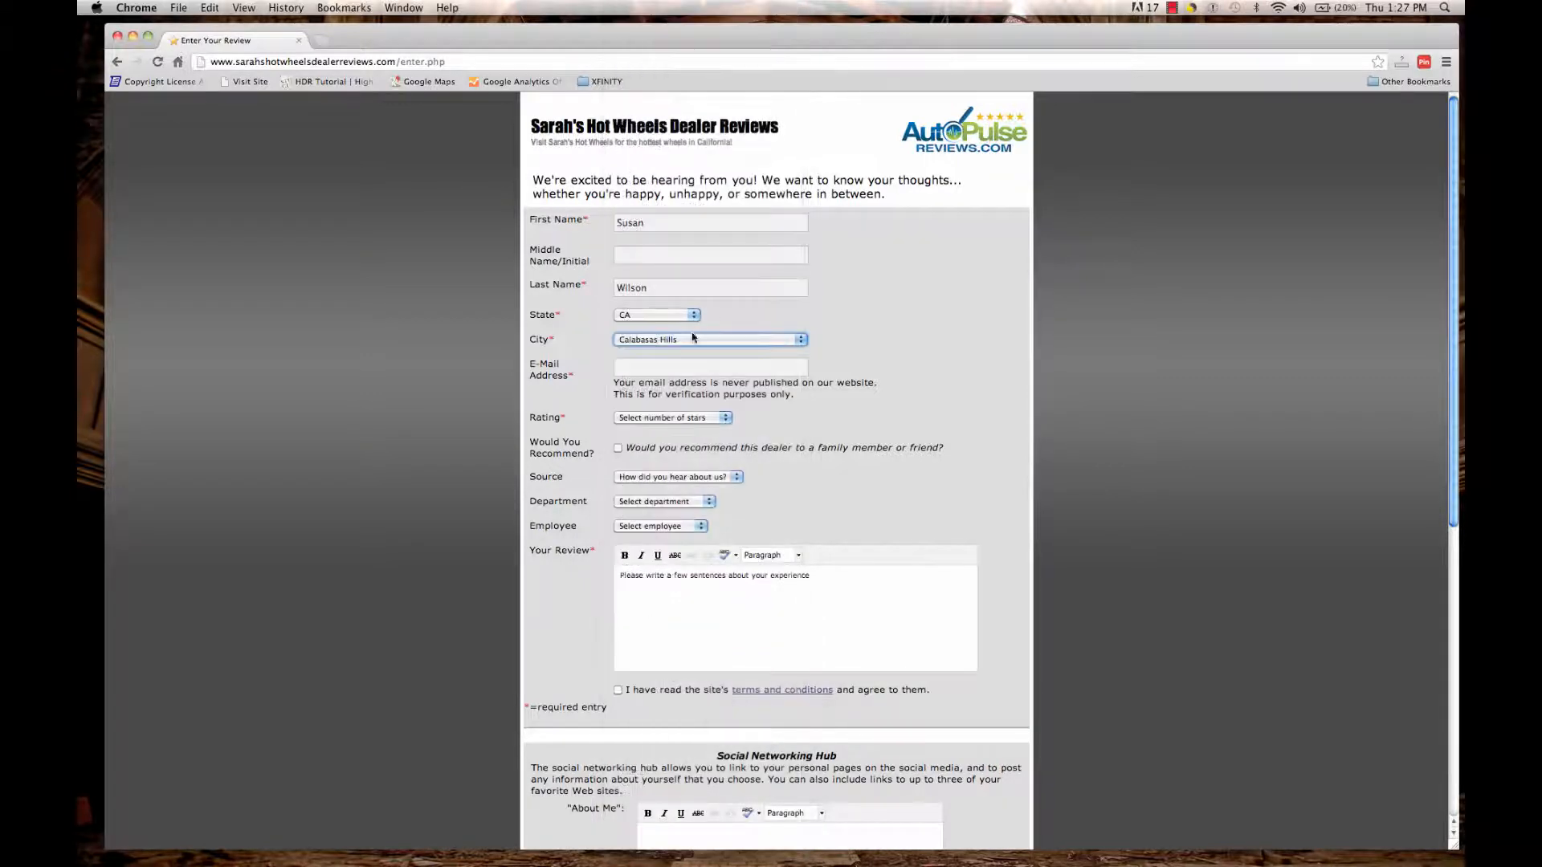
pyautogui.click(680, 365)
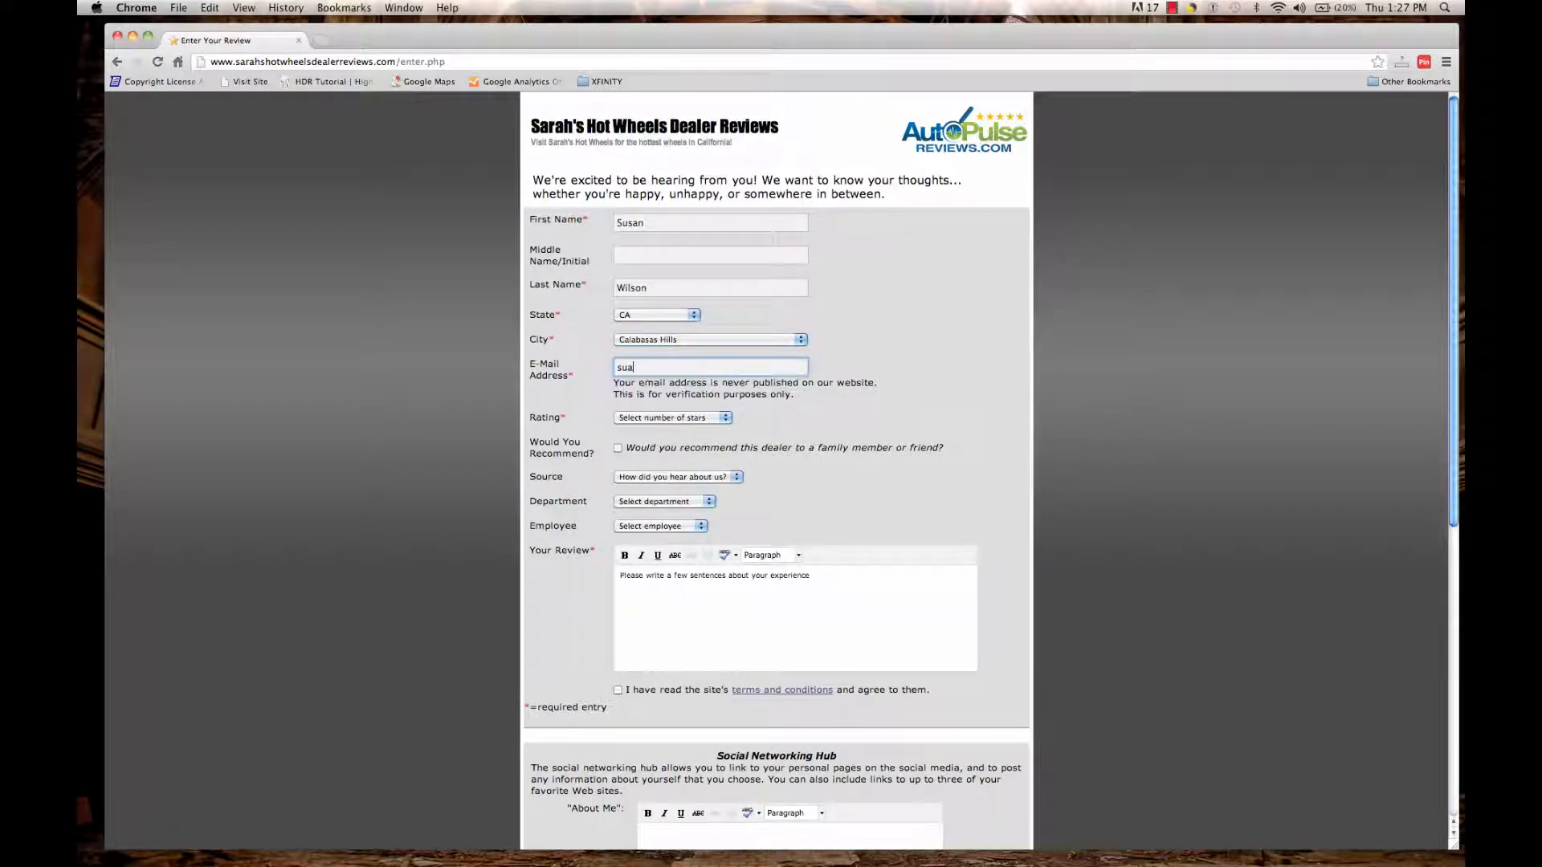
# Rate the dealer 5 stars (Excellent) and mark that the reviewer would recommend it.
pyautogui.click(652, 416)
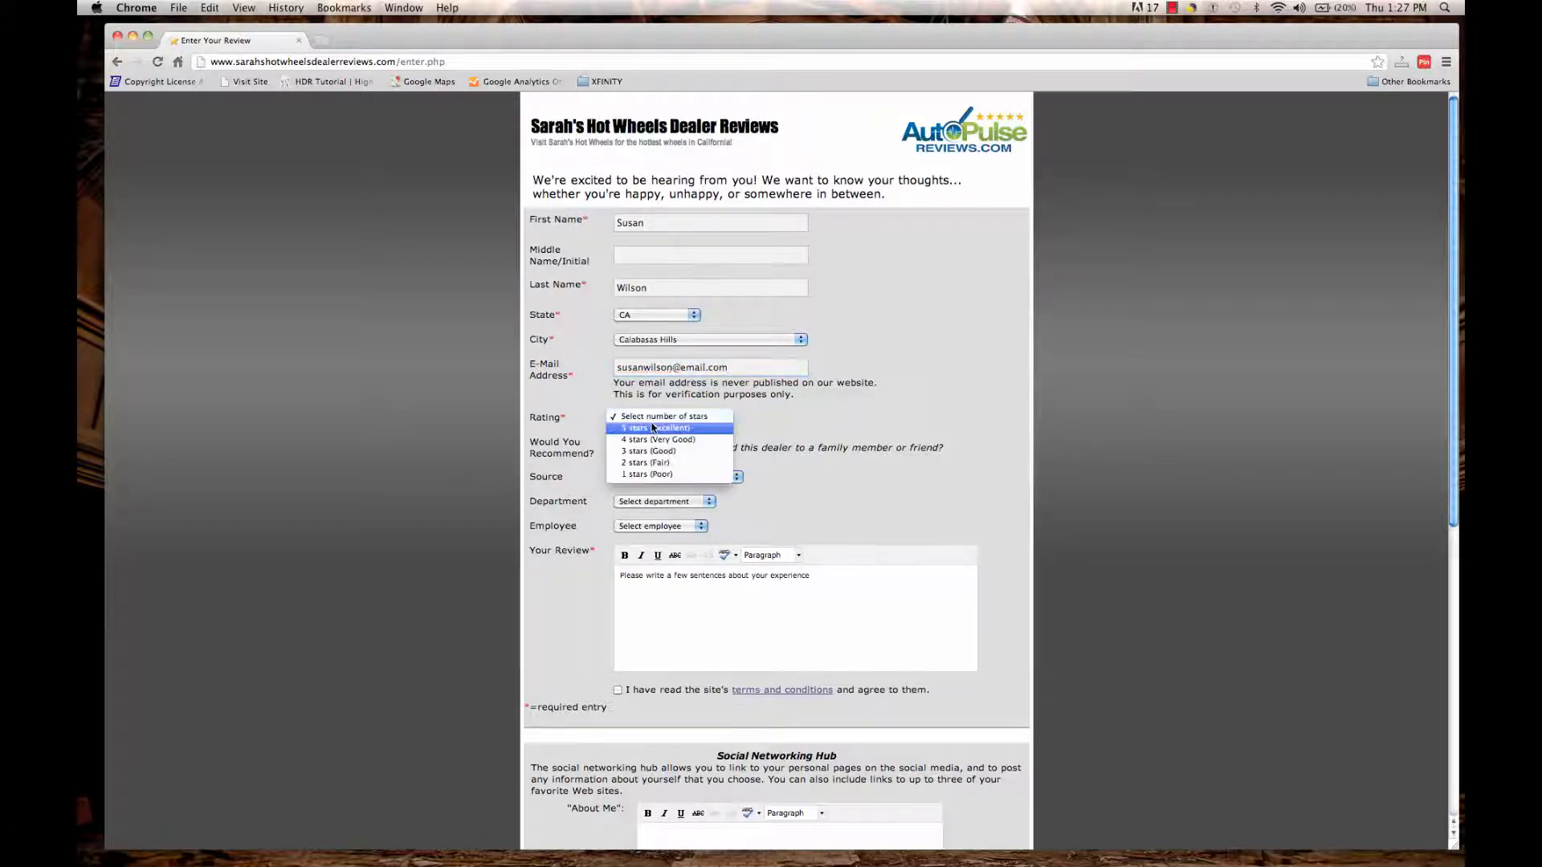
pyautogui.click(653, 427)
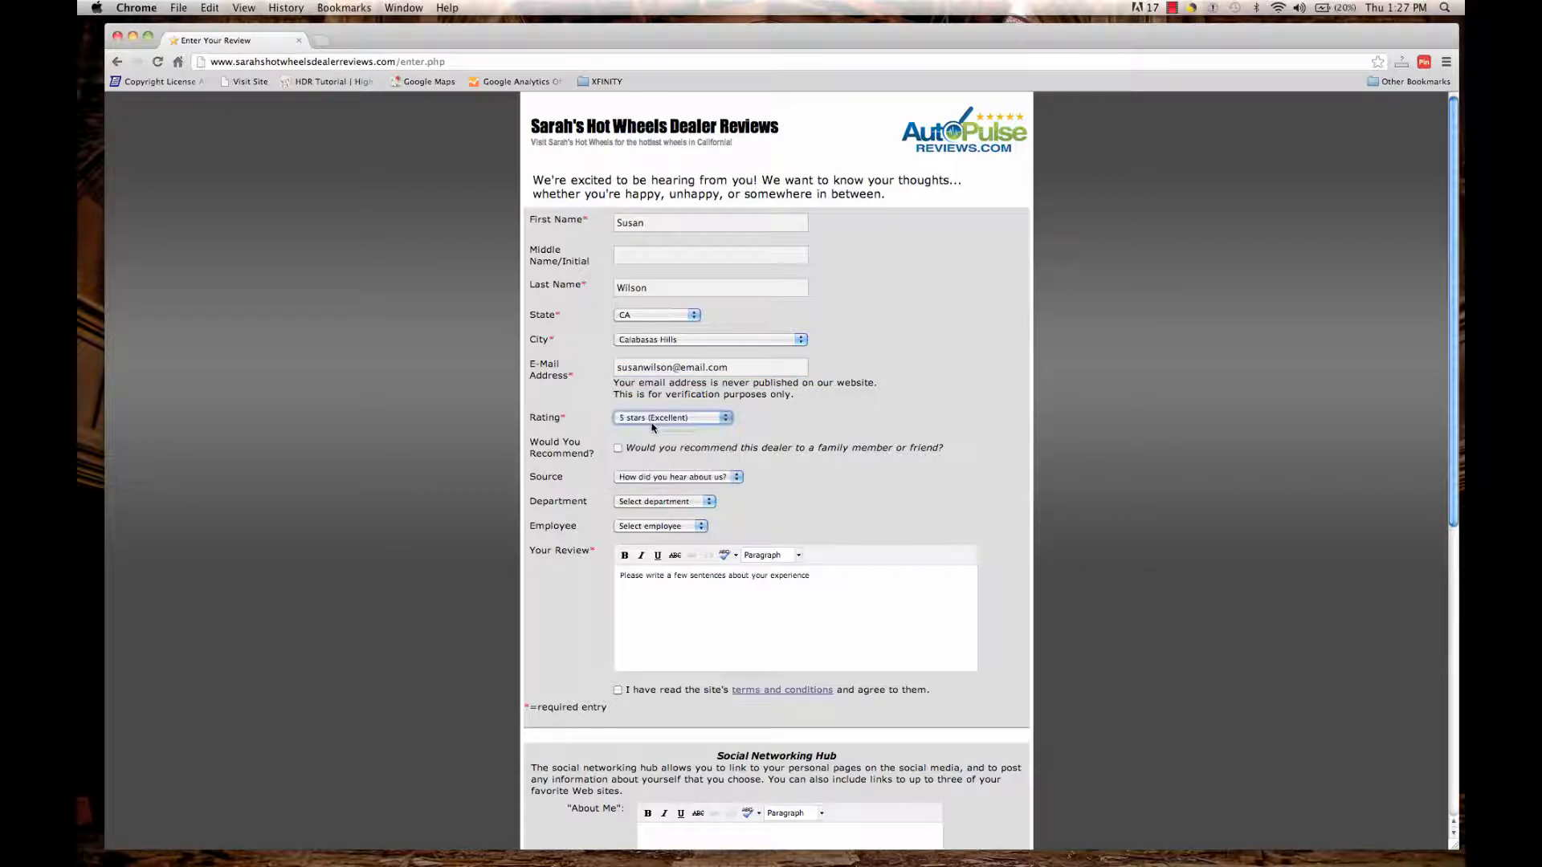
pyautogui.click(617, 448)
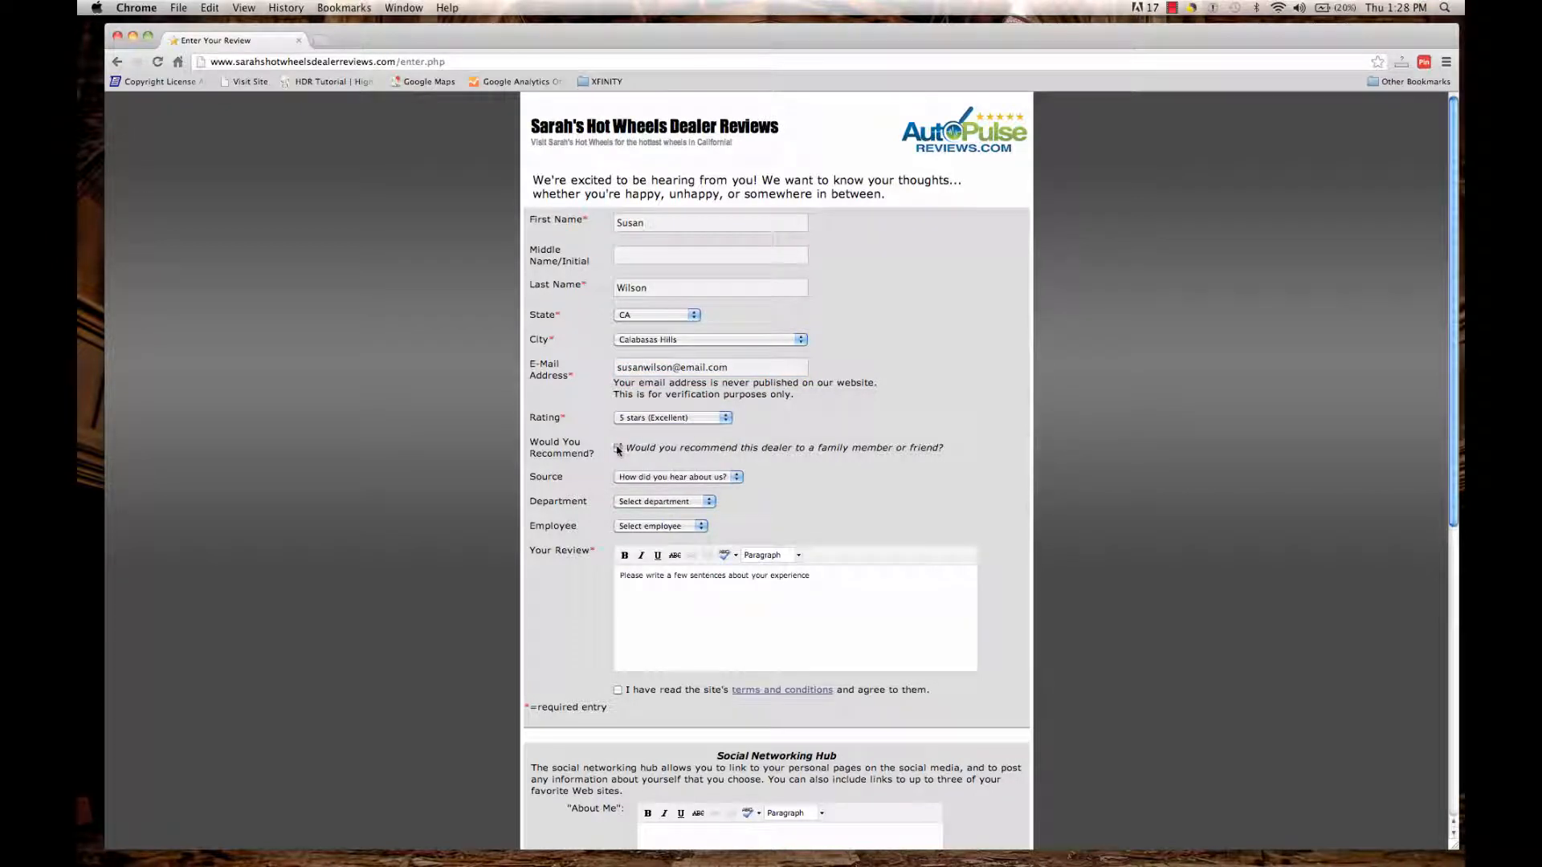
# Set source Black Friday 2012, department Sales, and the salesperson who helped.
pyautogui.click(659, 478)
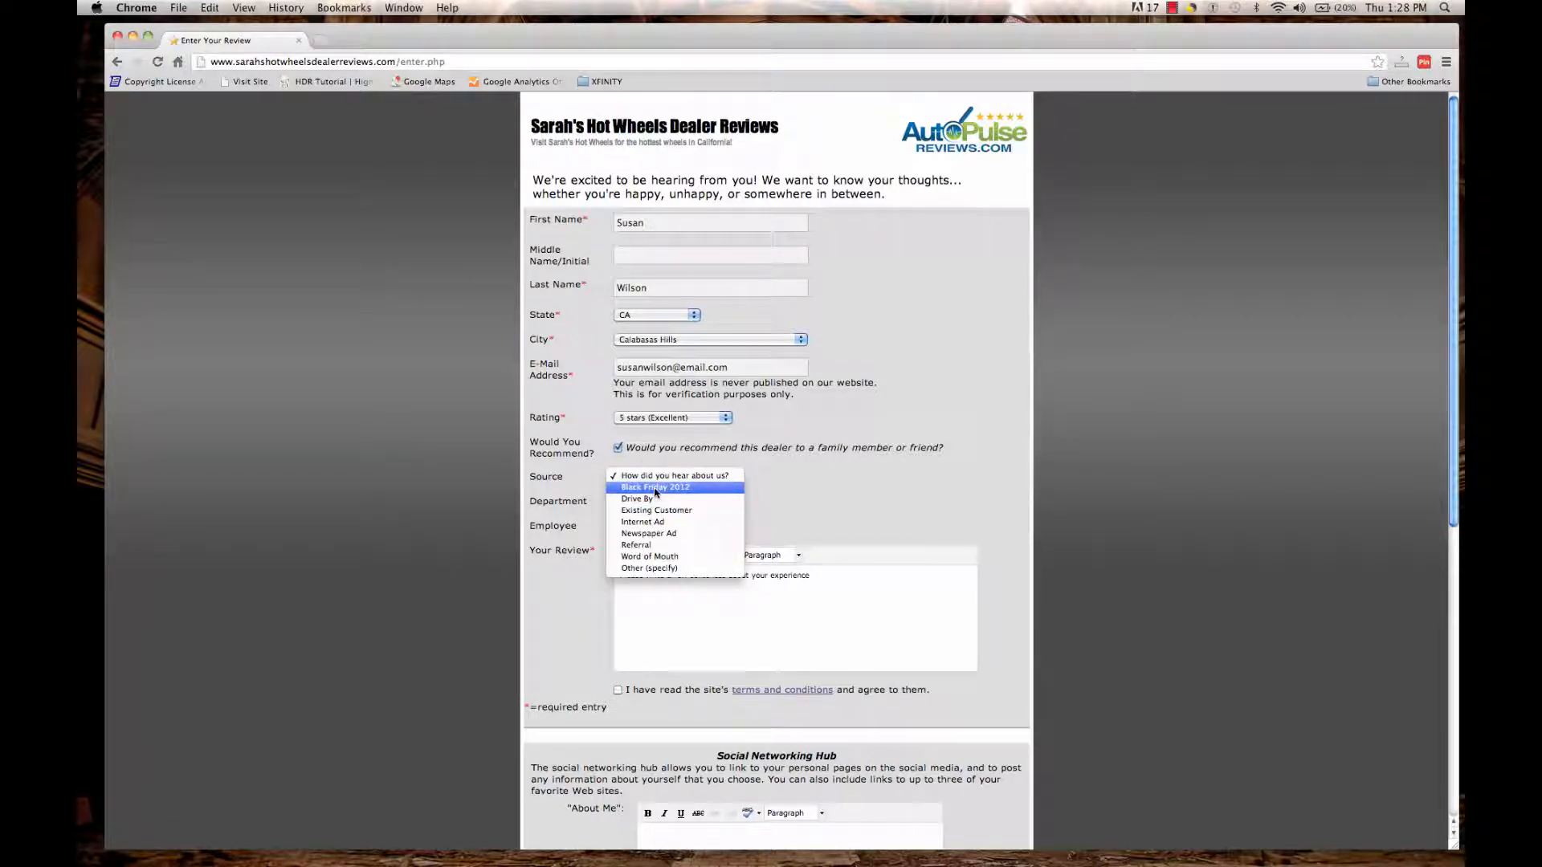
pyautogui.click(655, 488)
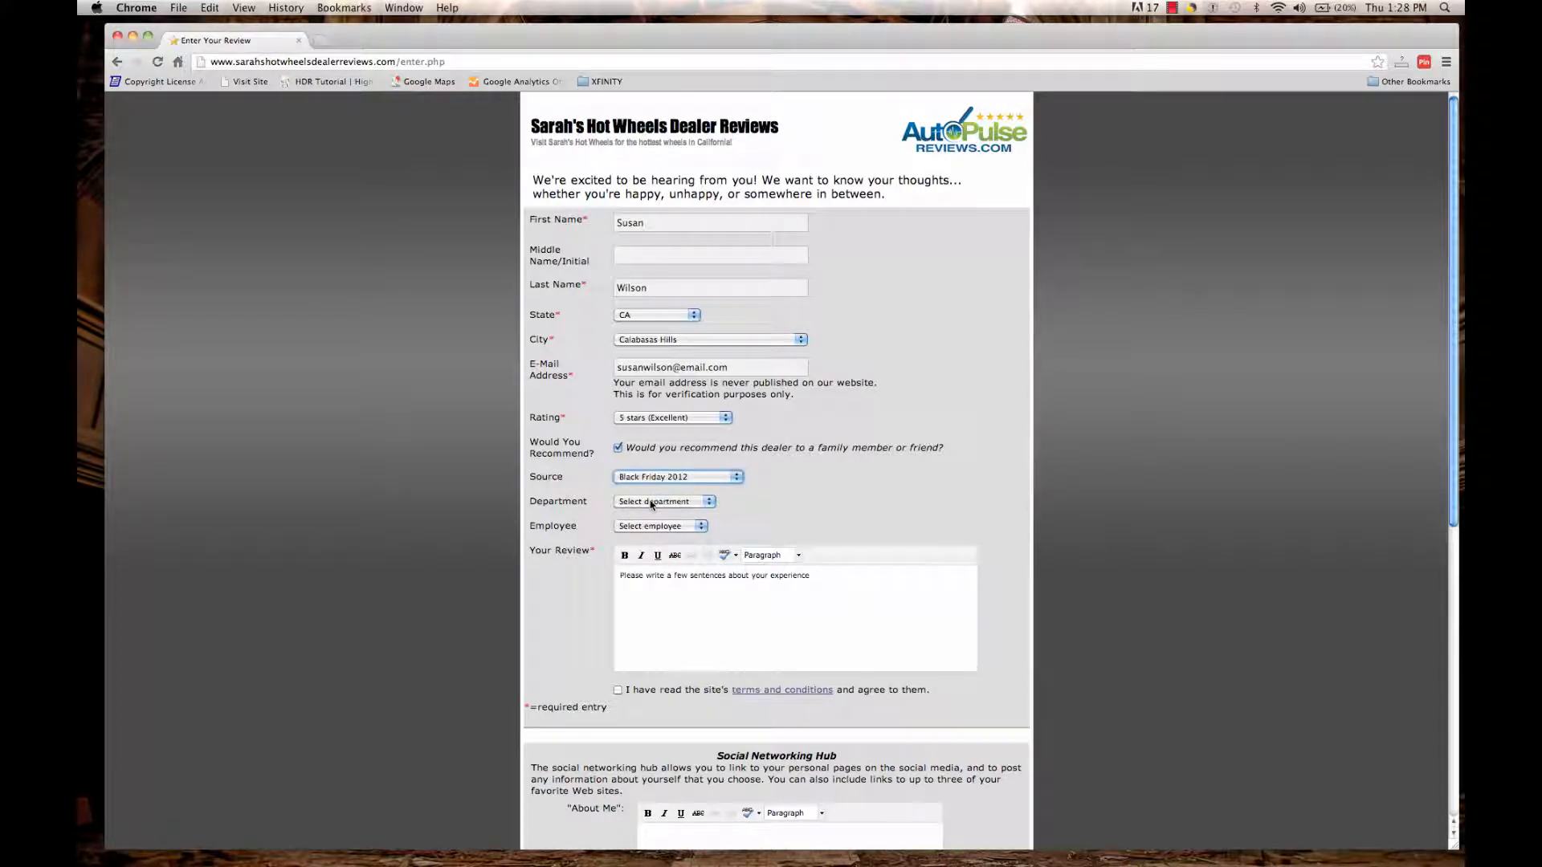
pyautogui.click(652, 504)
pyautogui.click(648, 512)
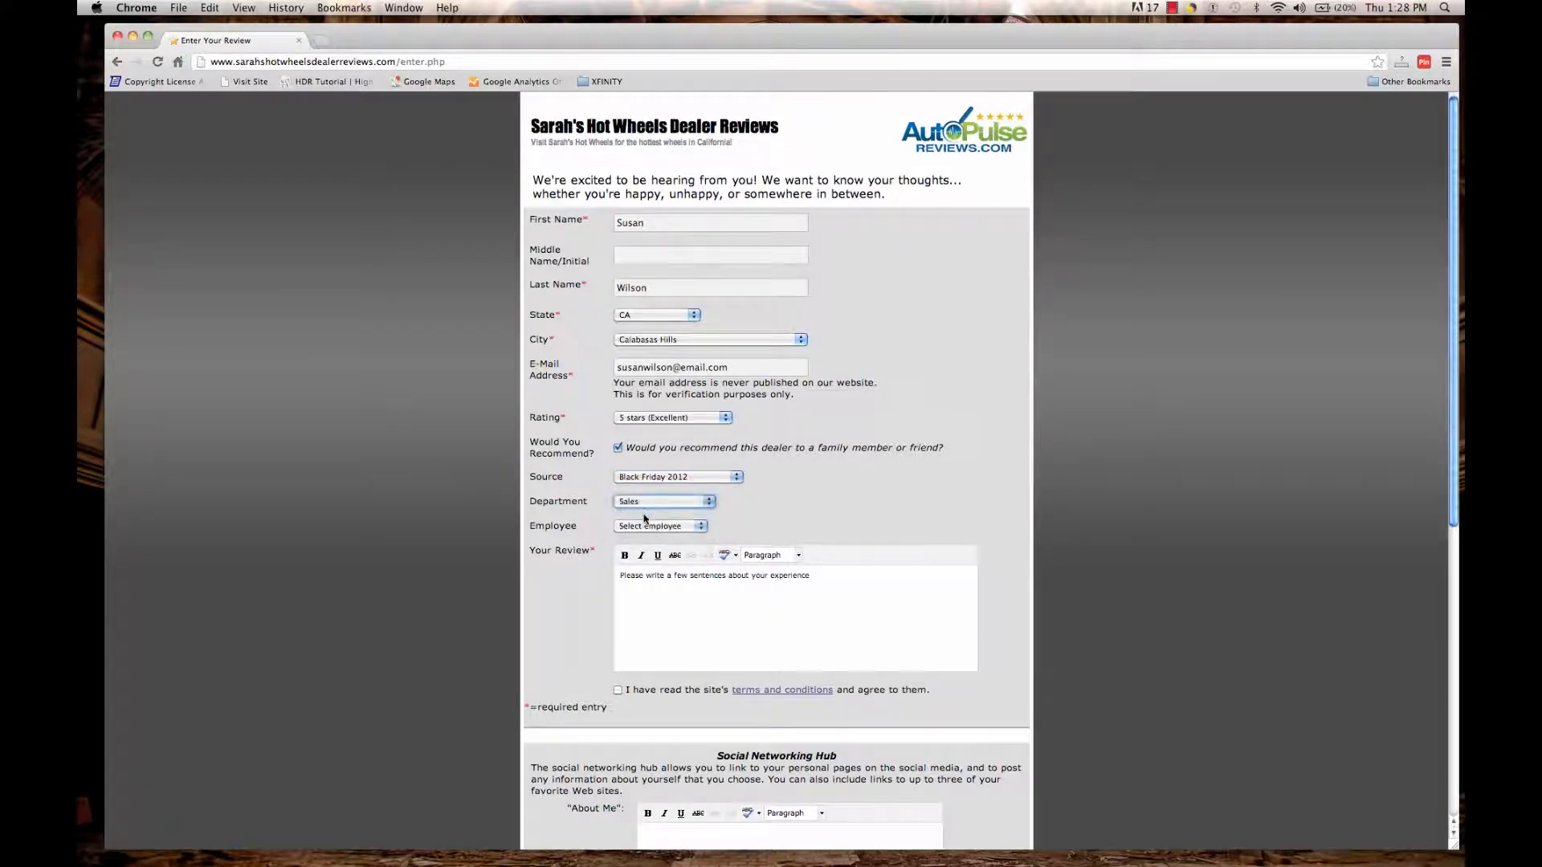
pyautogui.click(645, 528)
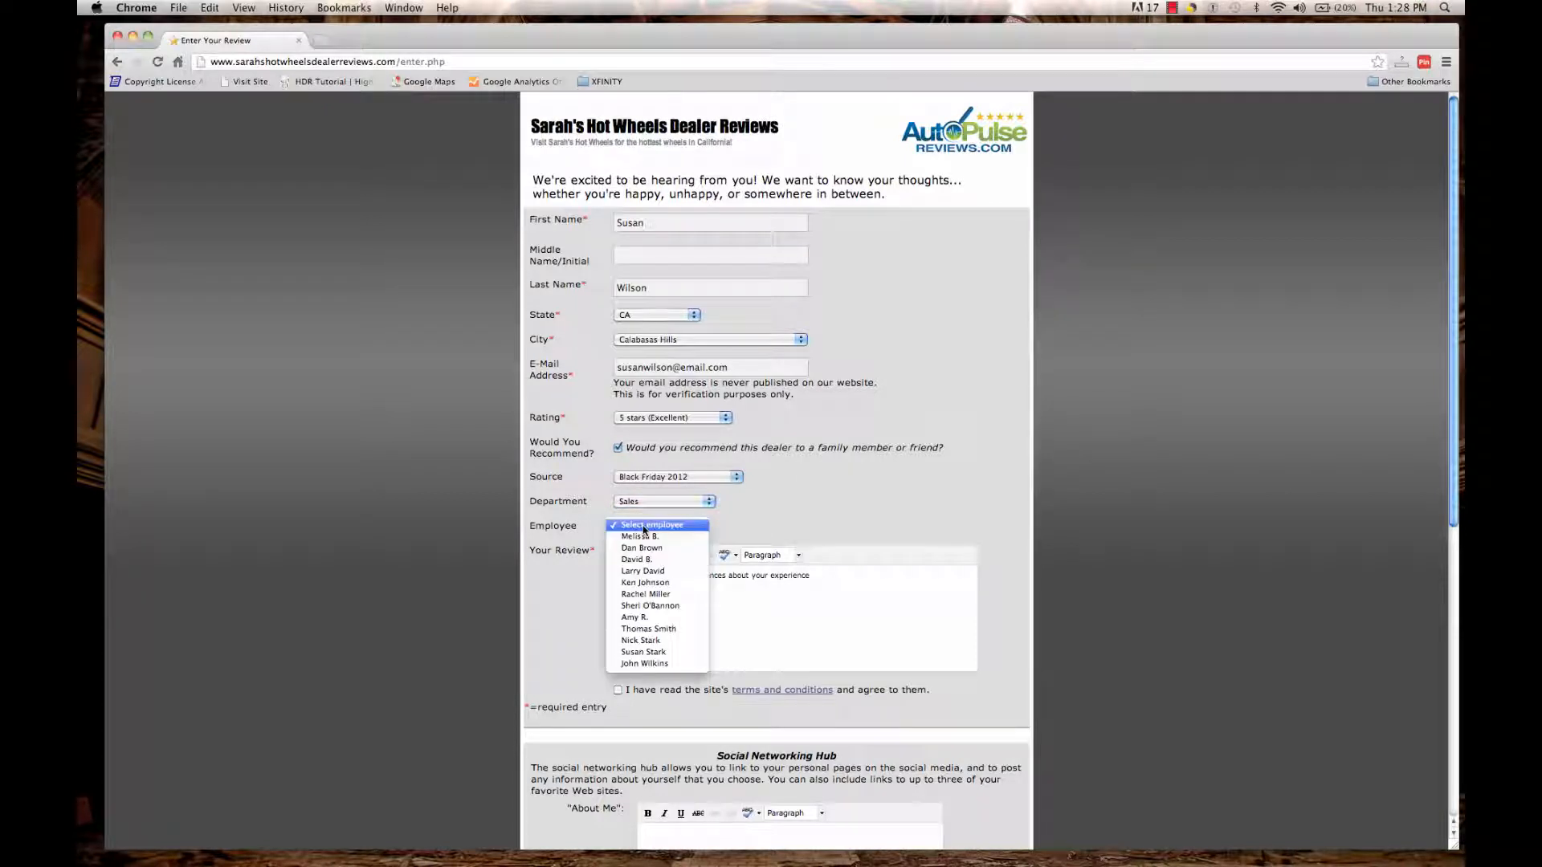
pyautogui.click(644, 582)
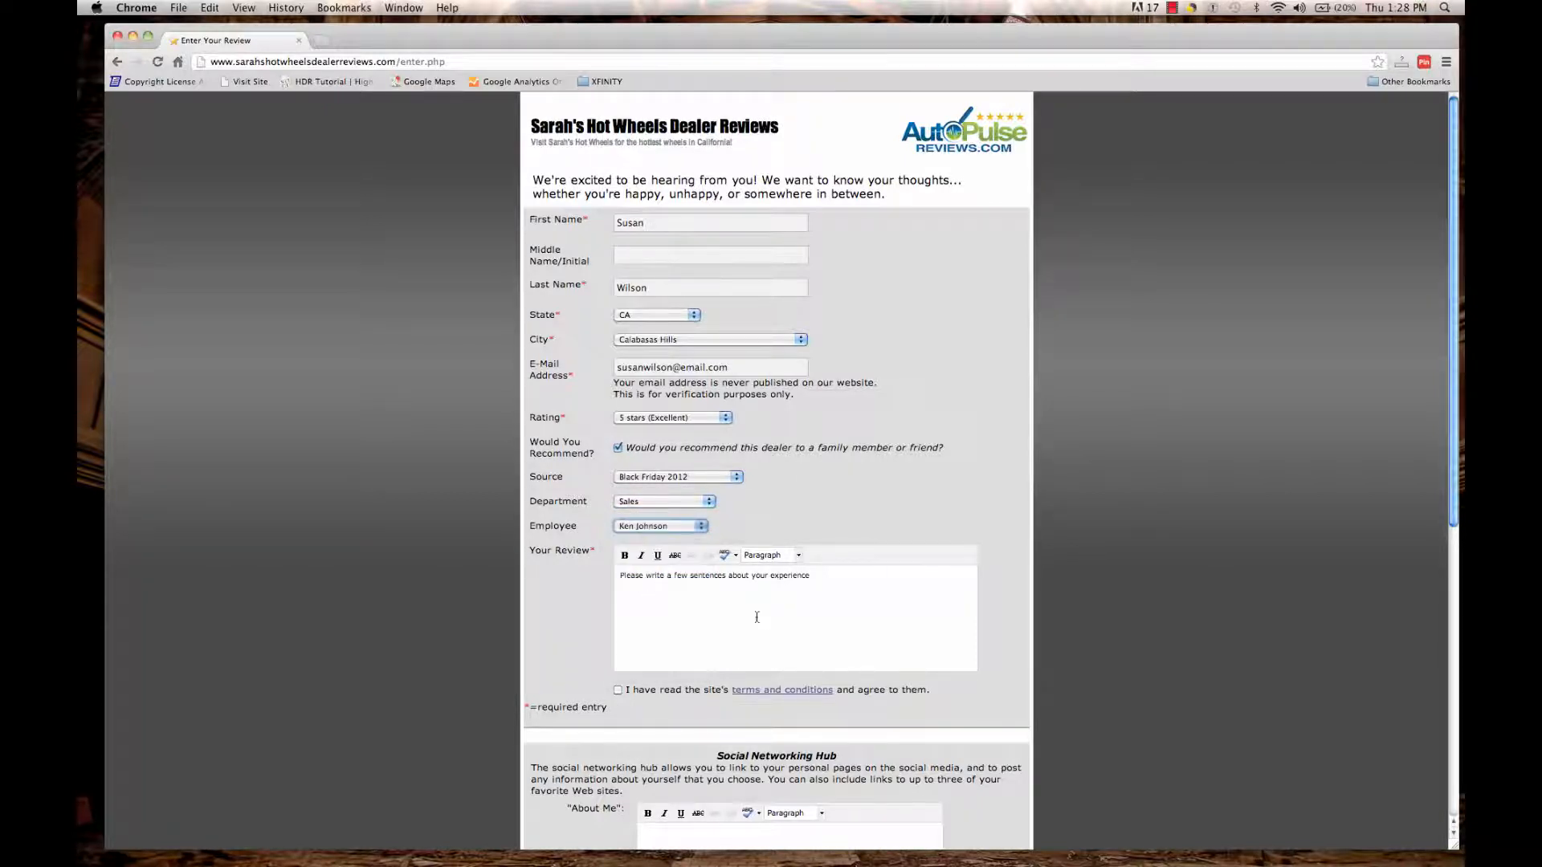
# Write the review 'I had a great experience at Sarah's Hot Wheels' and accept the terms.
pyautogui.tripleClick(677, 621)
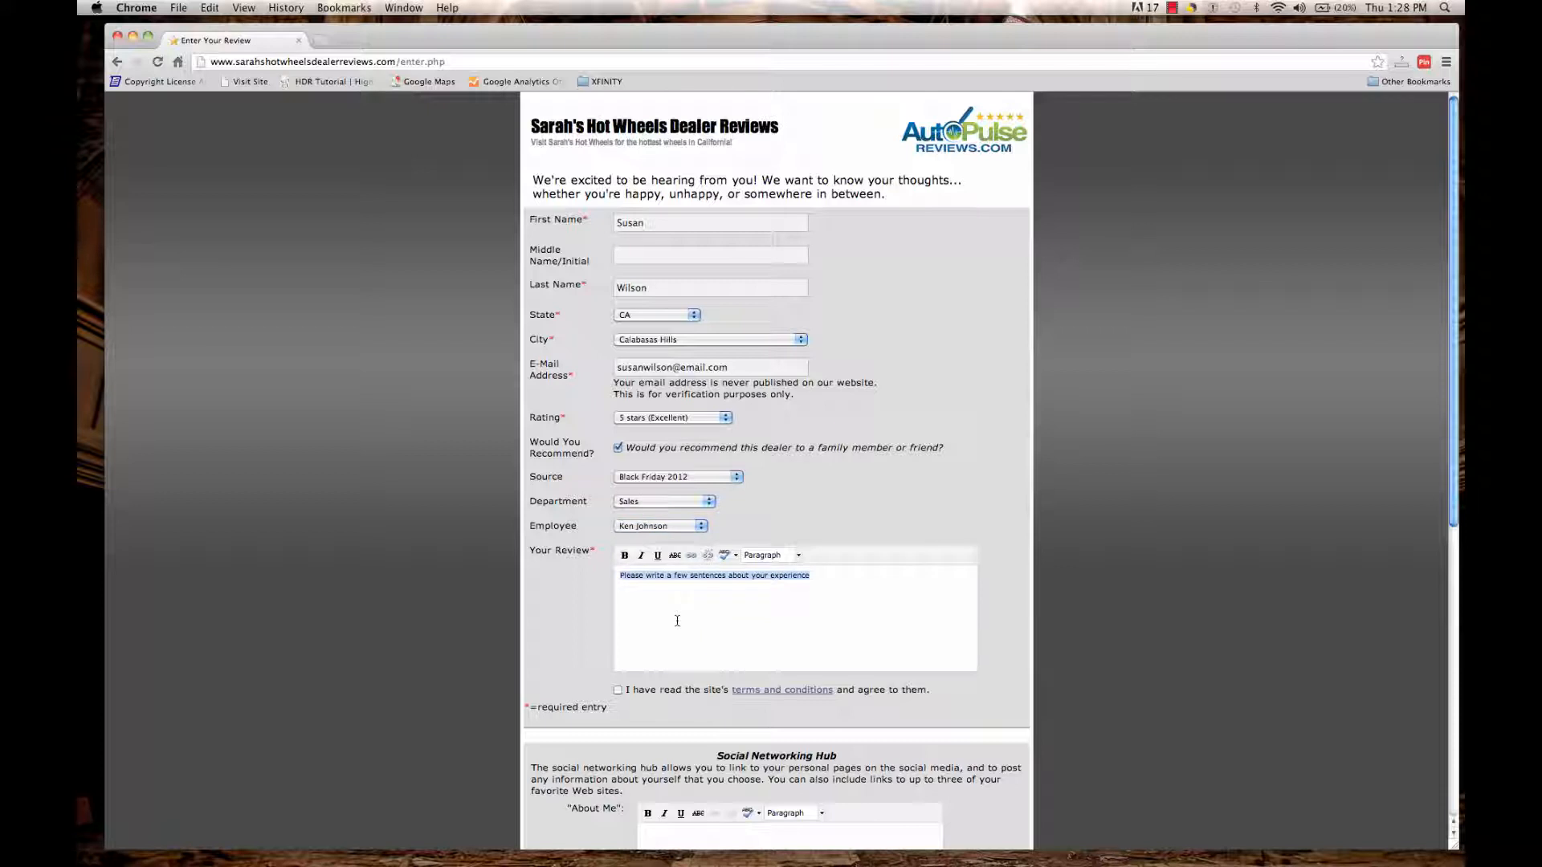
pyautogui.write('I had a gre')
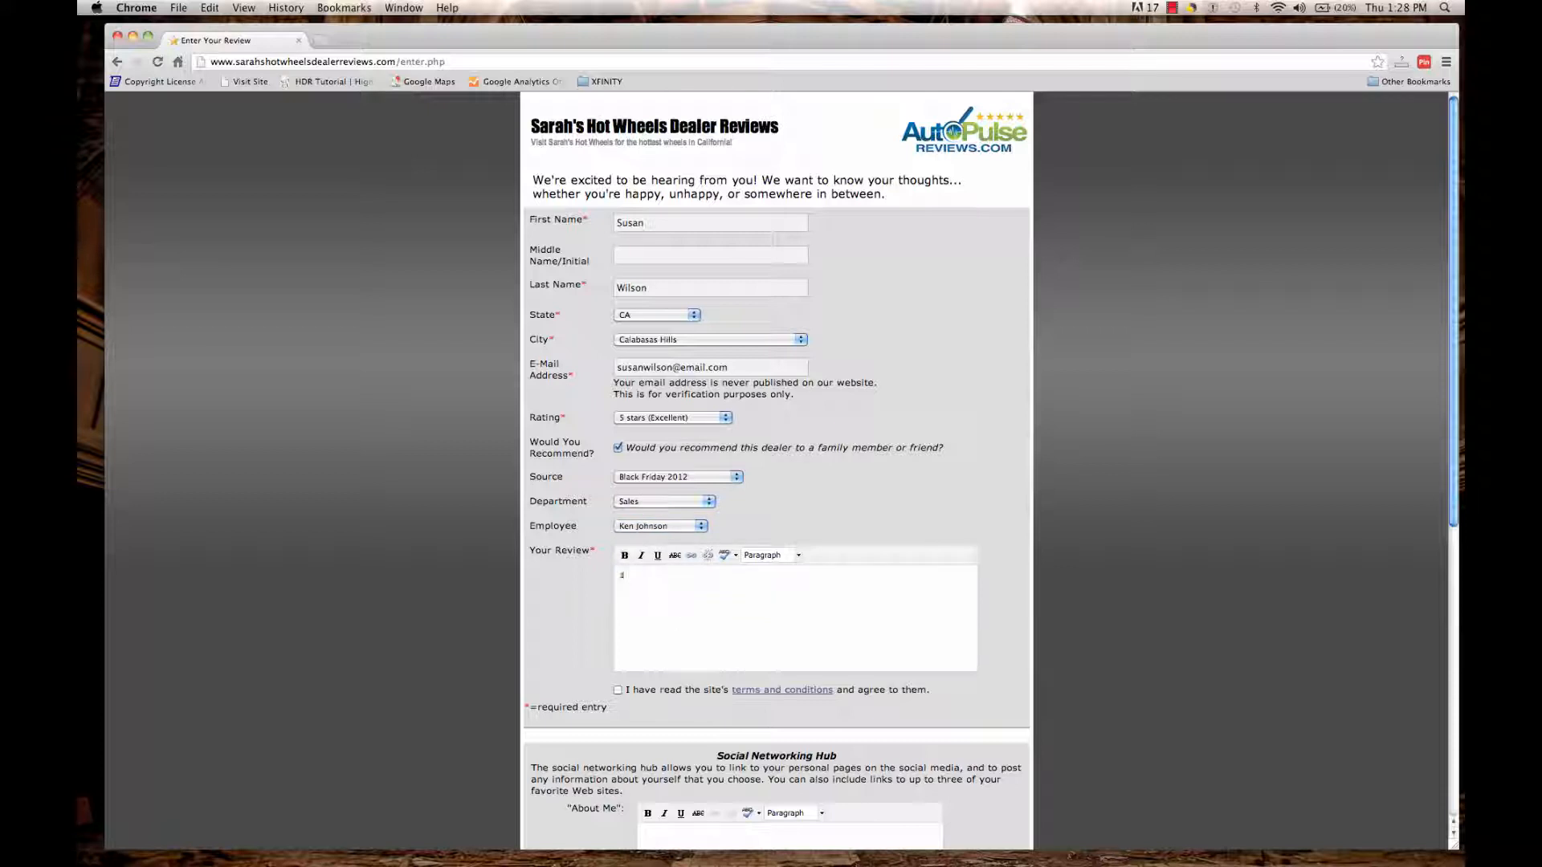
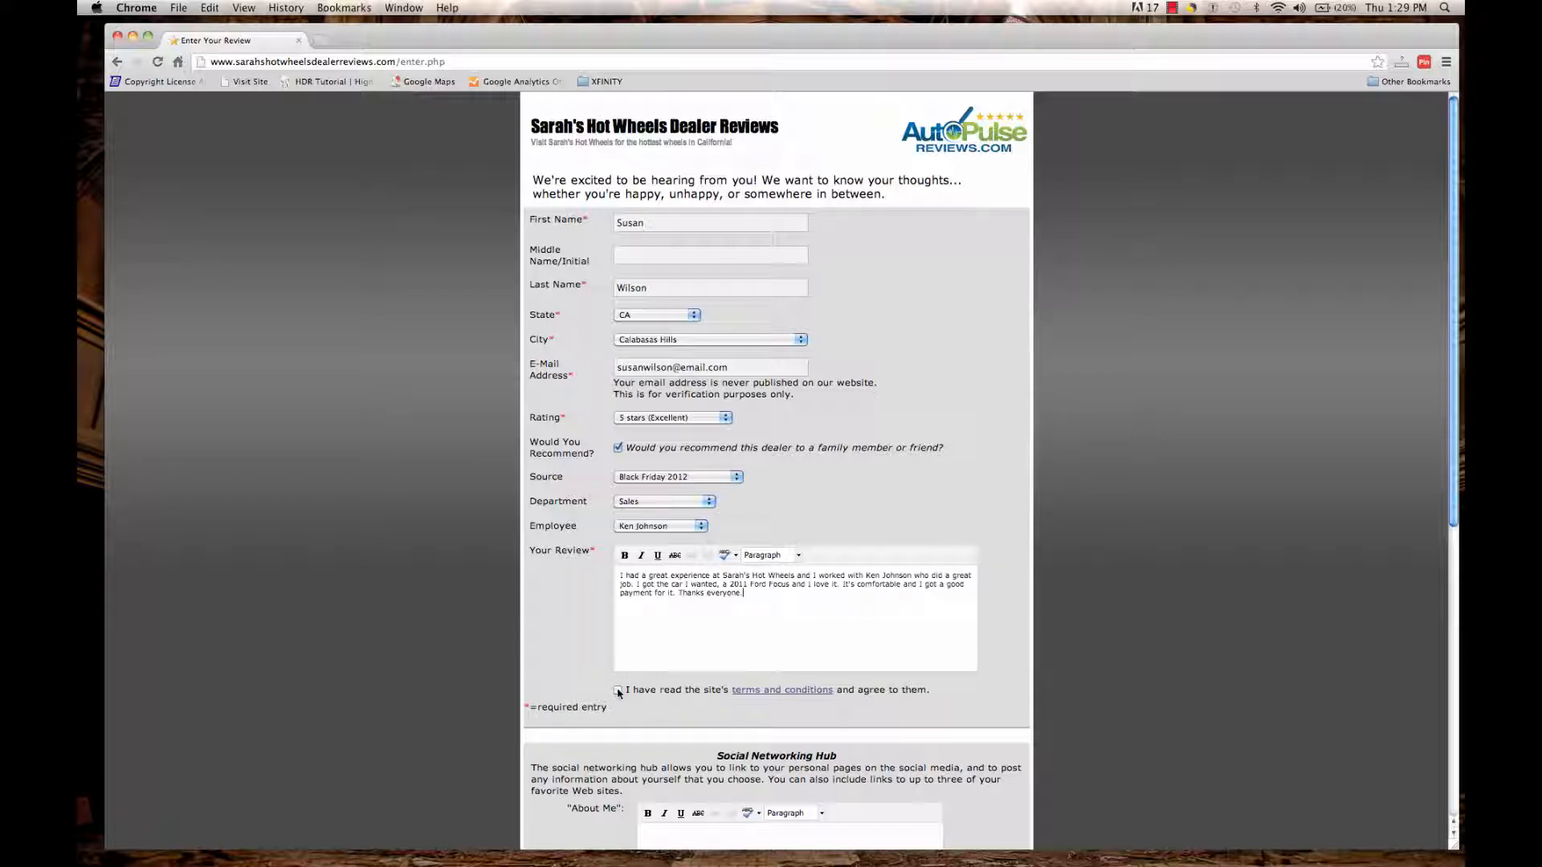
pyautogui.click(619, 690)
pyautogui.scroll(-1, 1455, 406)
pyautogui.moveTo(1455, 406); pyautogui.dragTo(1449, 679)
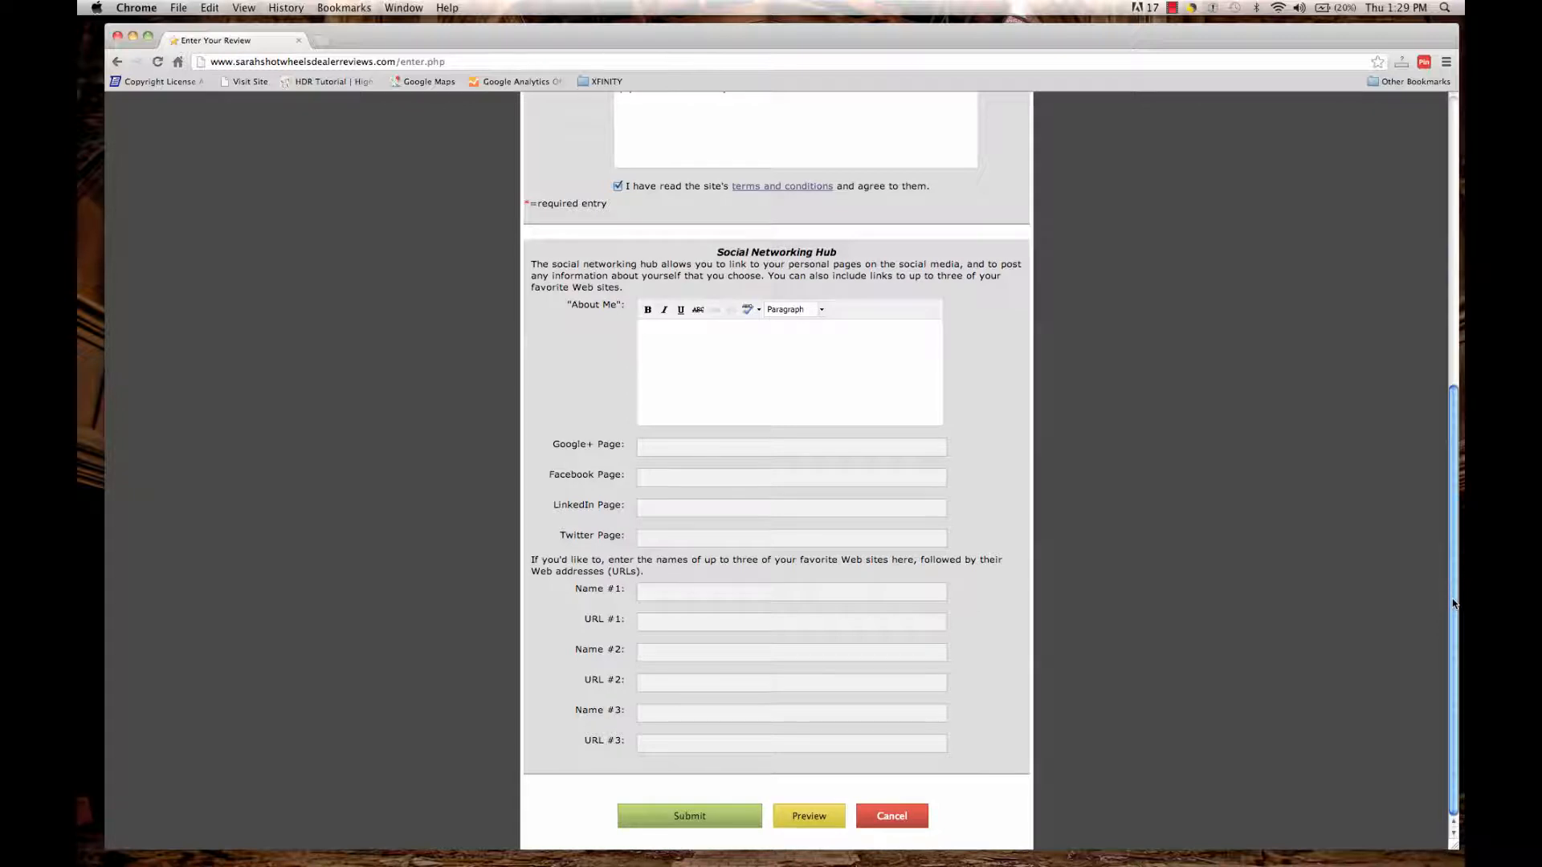
# Submit the review and view the thank-you page about moderation and other review sites.
pyautogui.click(688, 816)
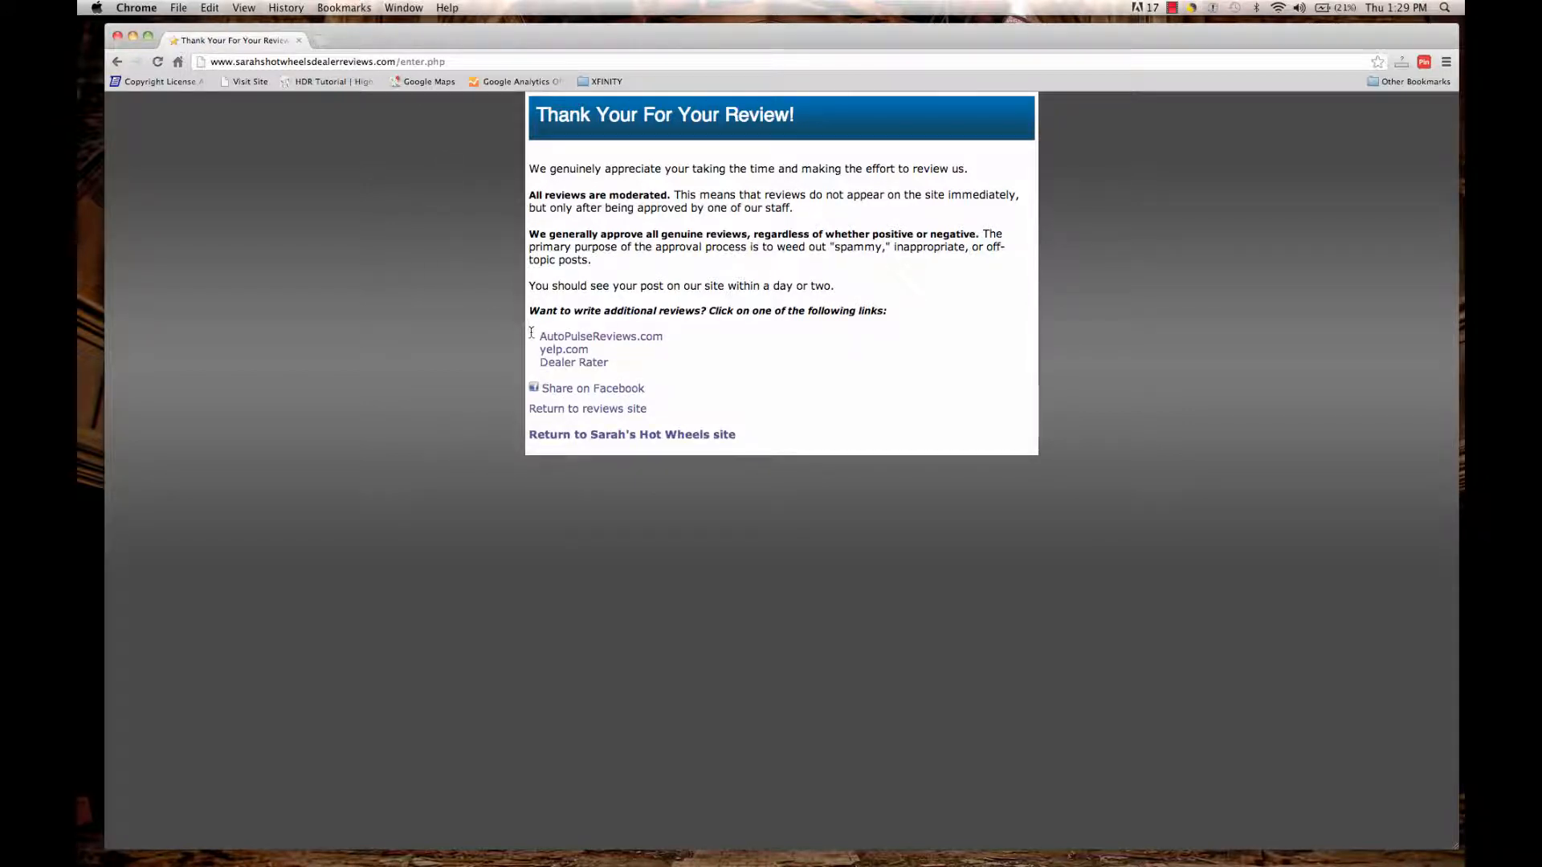
pyautogui.moveTo(531, 334); pyautogui.dragTo(611, 366)
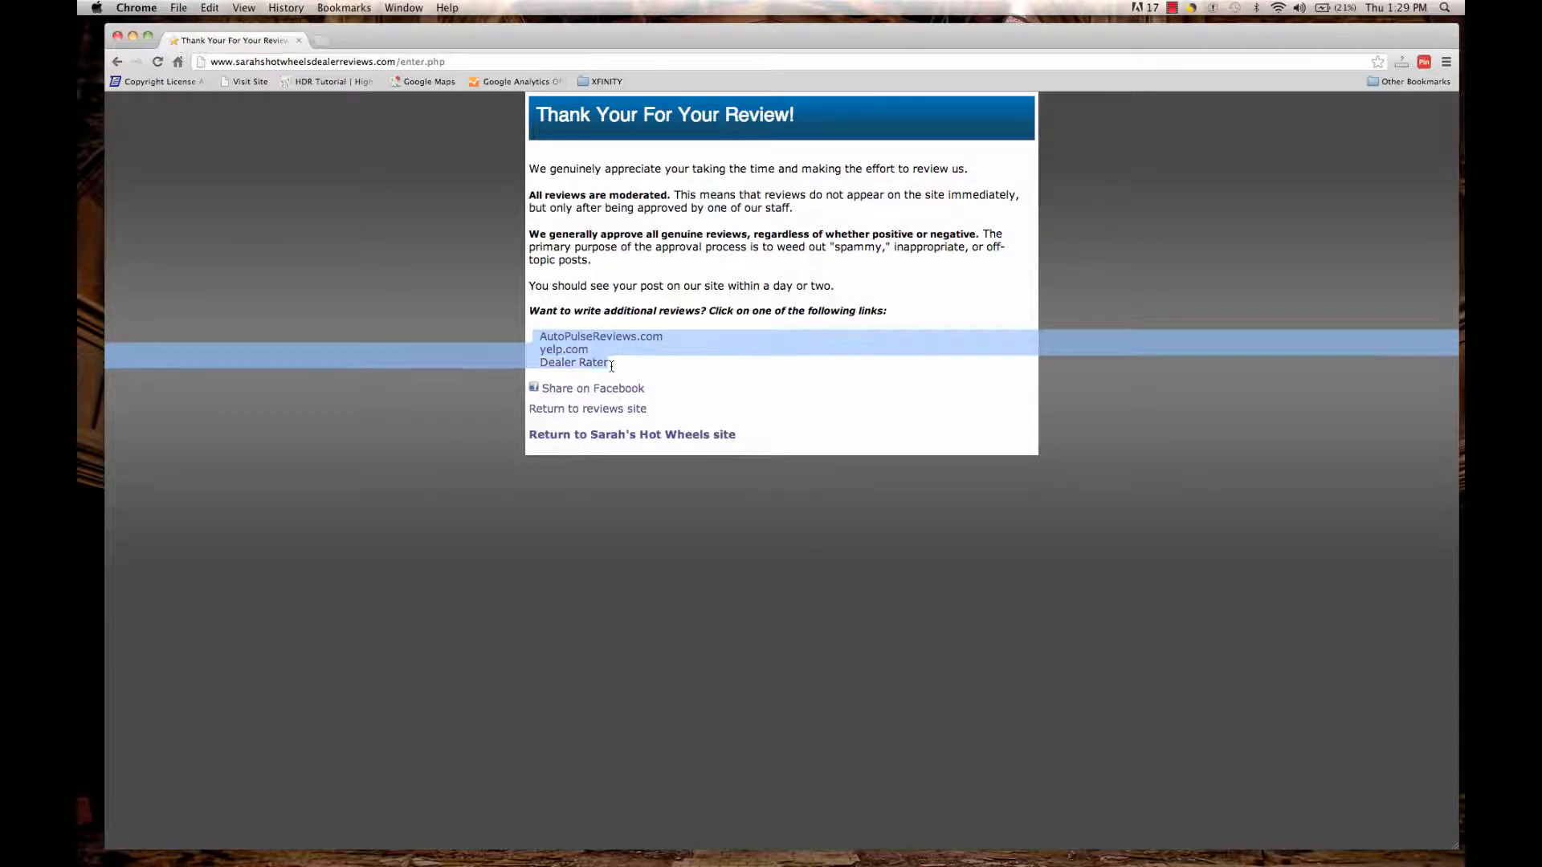
pyautogui.click(649, 371)
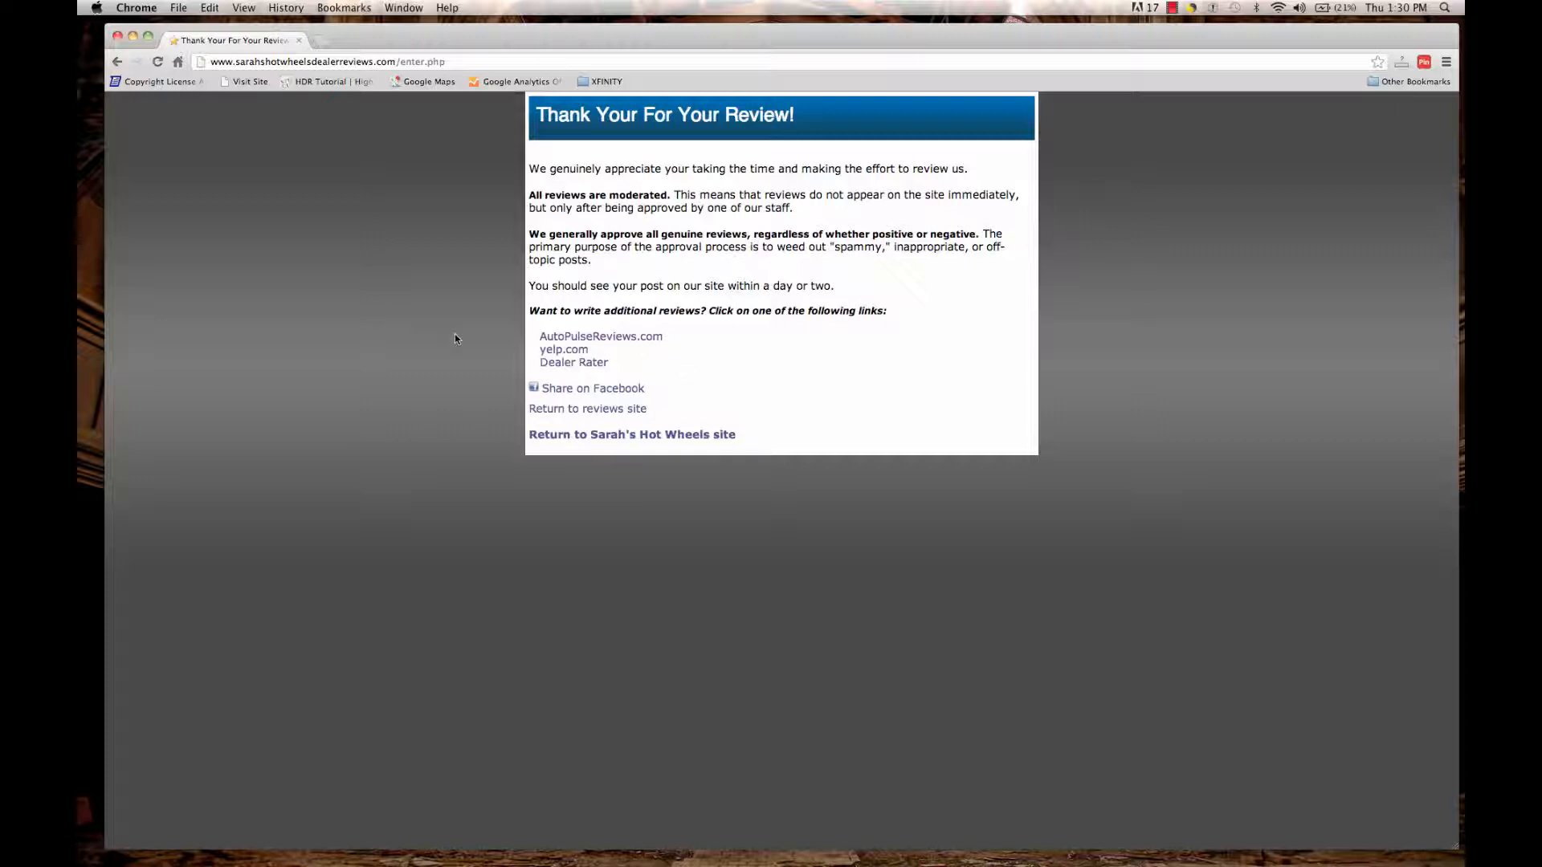
# Remove enter.php from the address and load the review site's home page.
pyautogui.moveTo(399, 62); pyautogui.dragTo(536, 70)
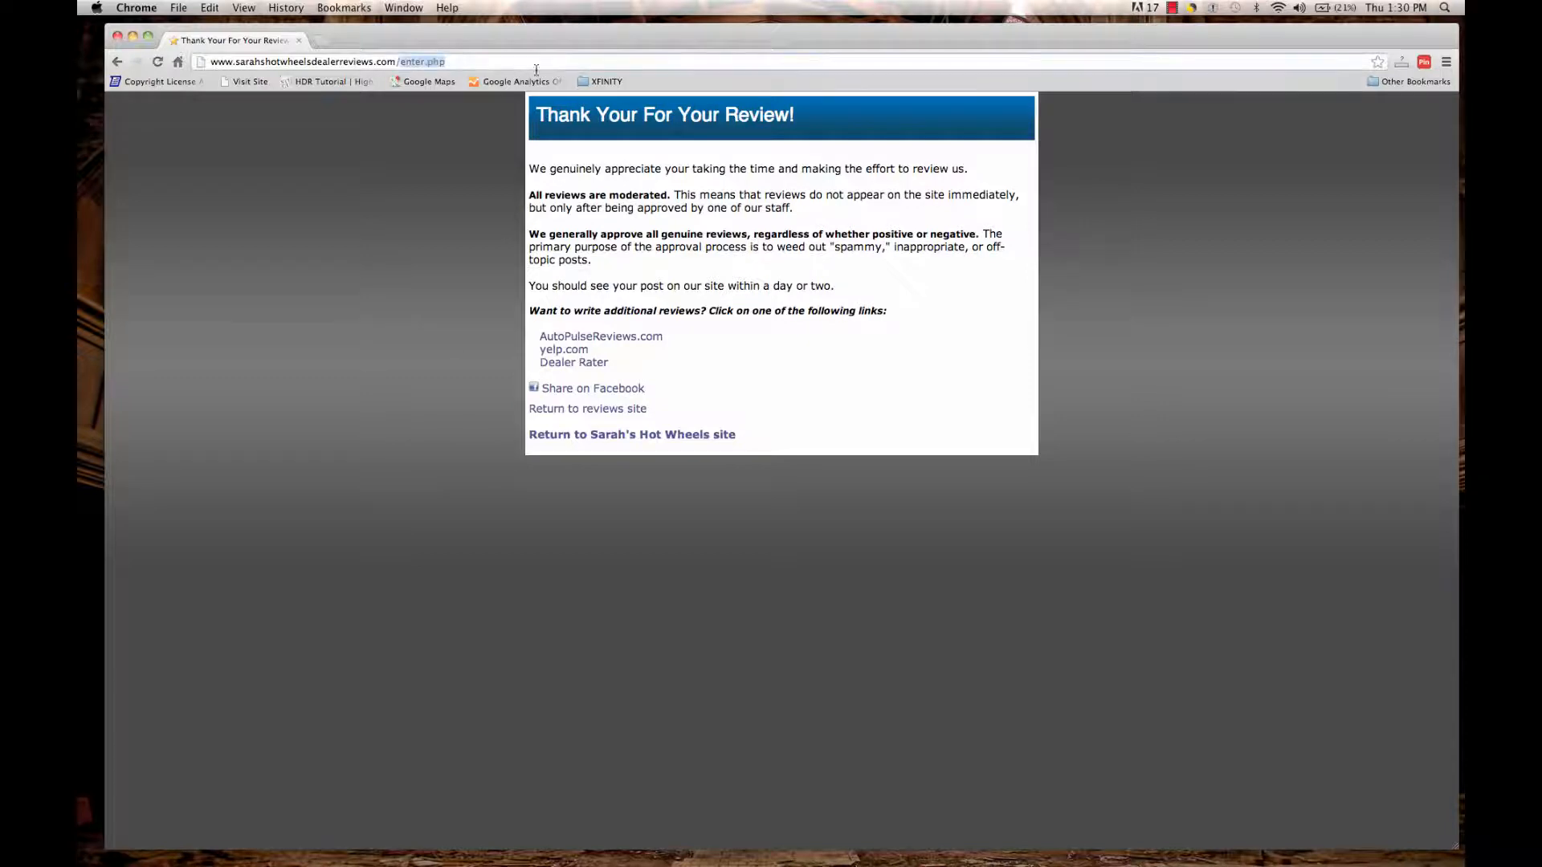
pyautogui.press('BackSpace')
pyautogui.press('Return')
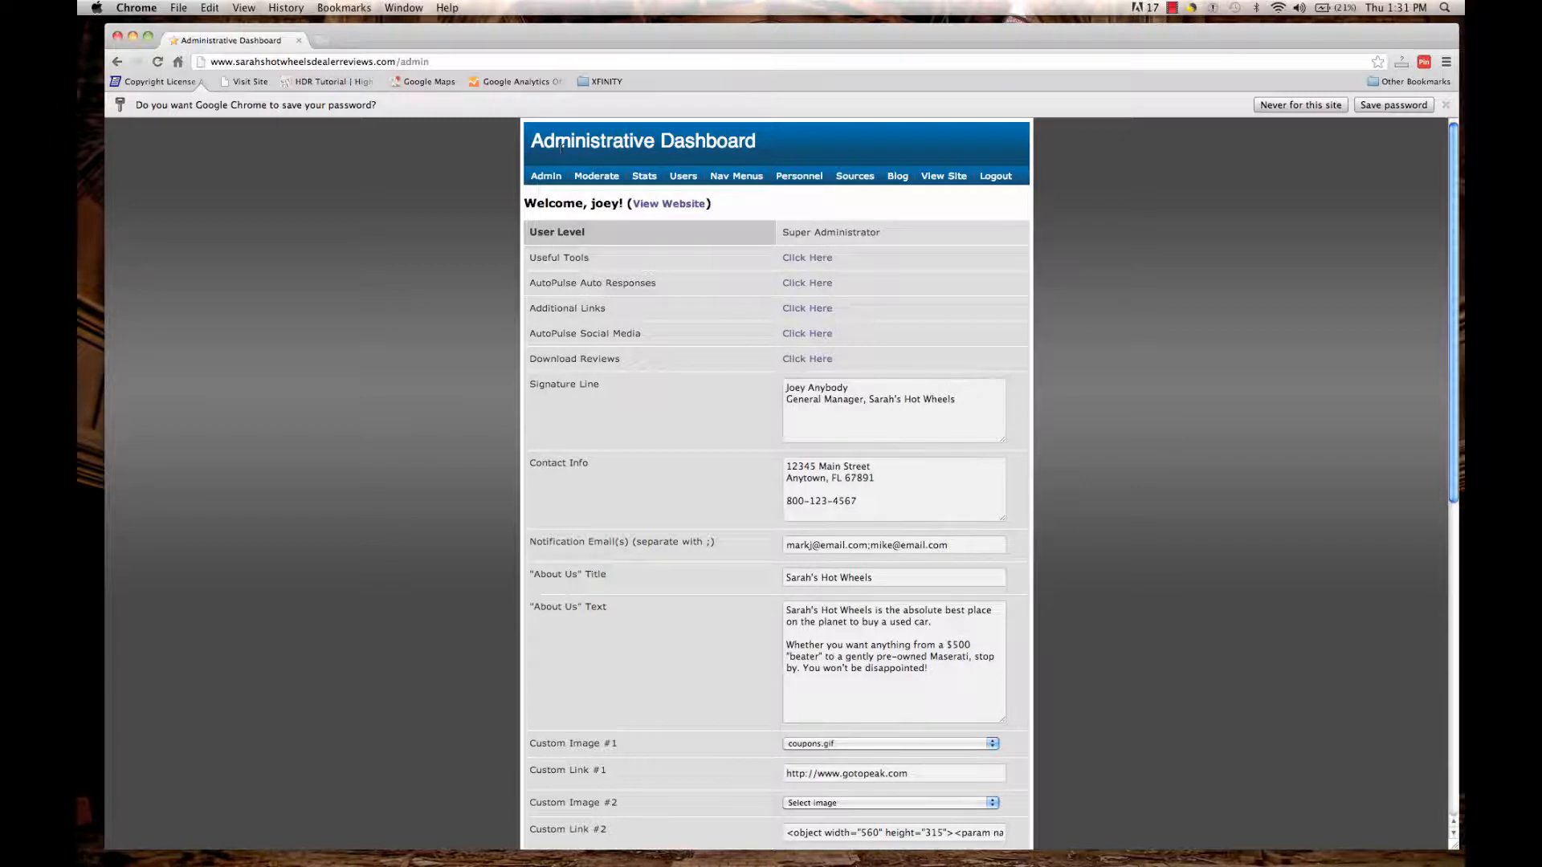
# List the pending reviews, showing the 5-star Calabasas Hills review dated 12/13/2012.
pyautogui.click(595, 176)
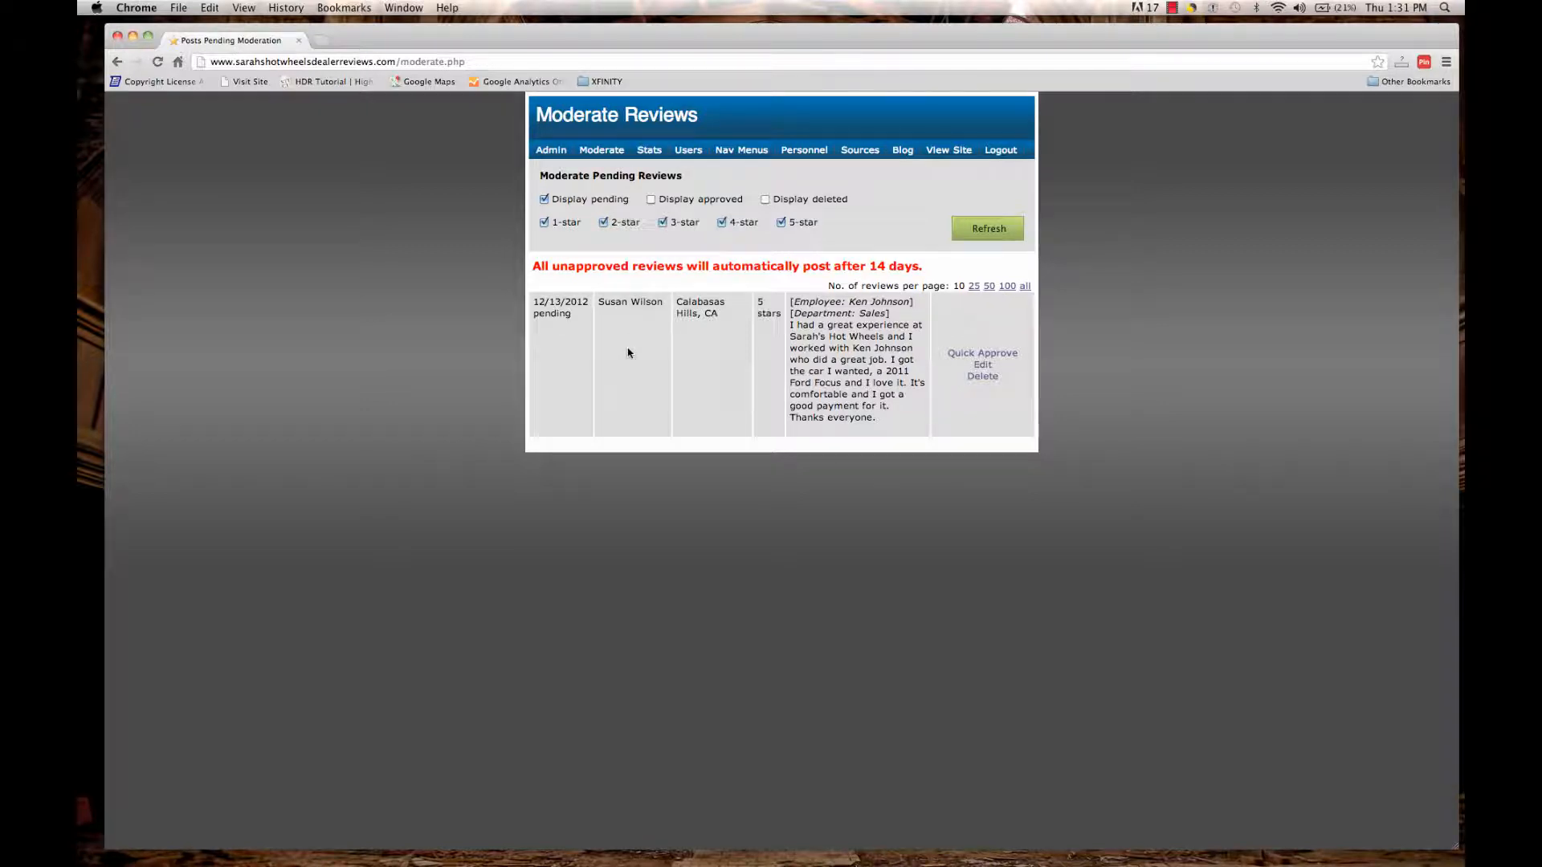
# Open the pending review for editing and scroll down to its Review Title field.
pyautogui.click(981, 366)
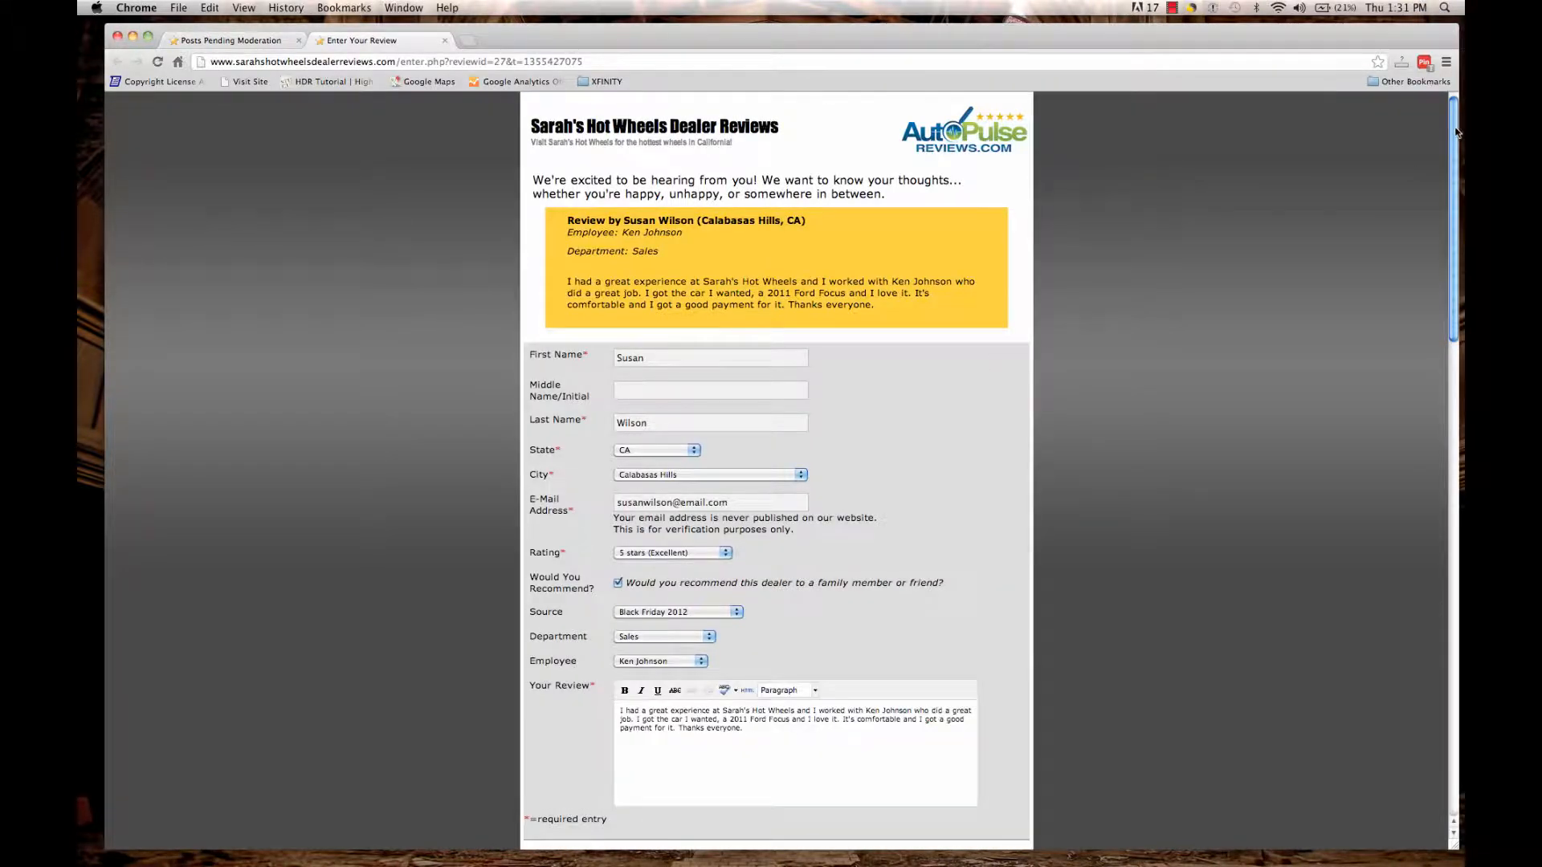
pyautogui.moveTo(1455, 130); pyautogui.dragTo(1459, 168)
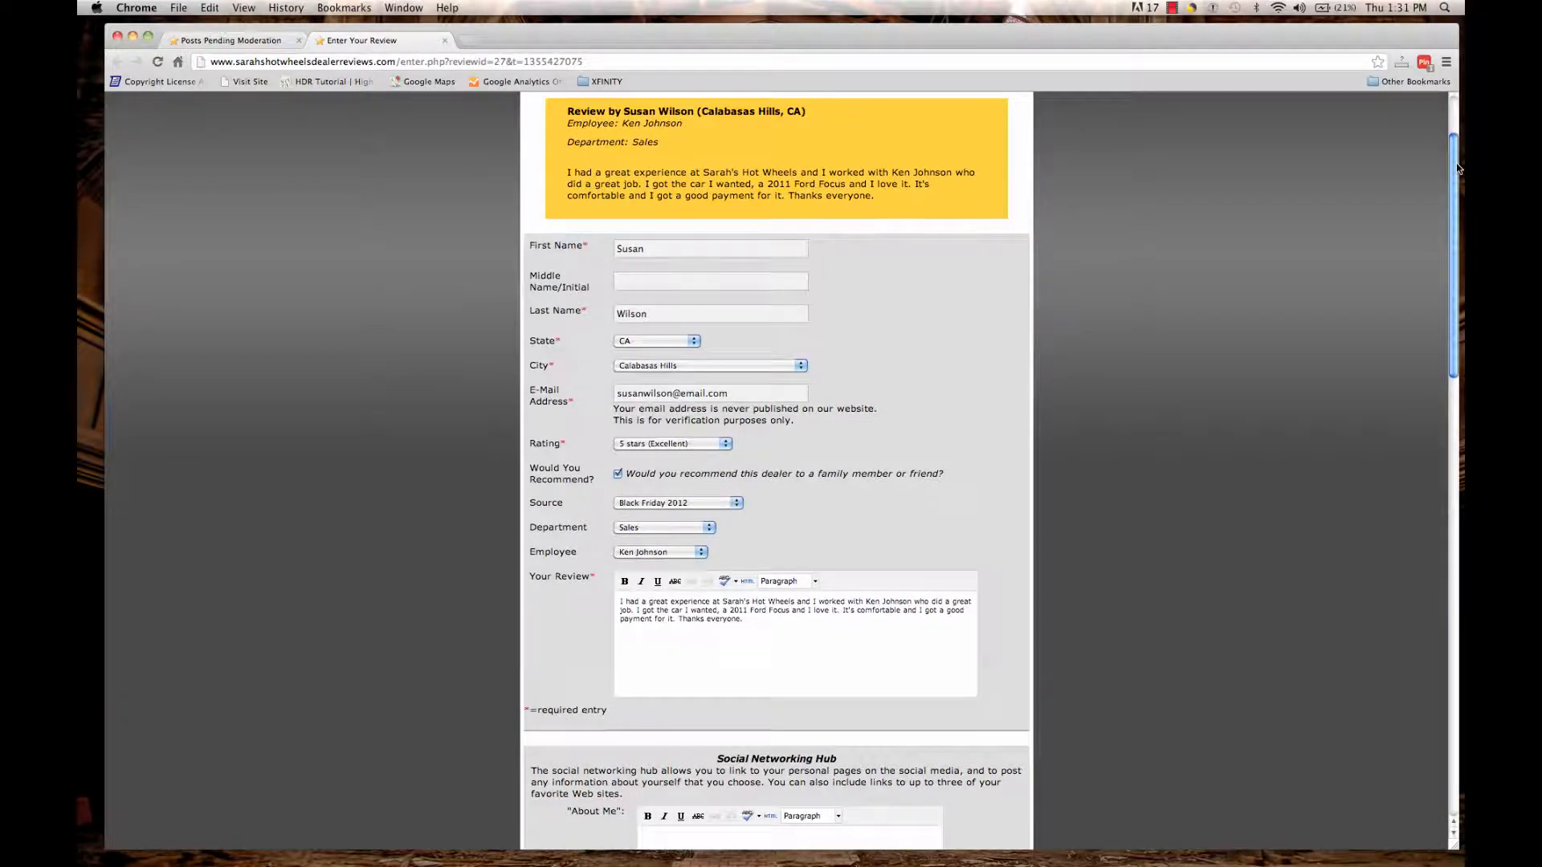
pyautogui.scroll(1, 1446, 166)
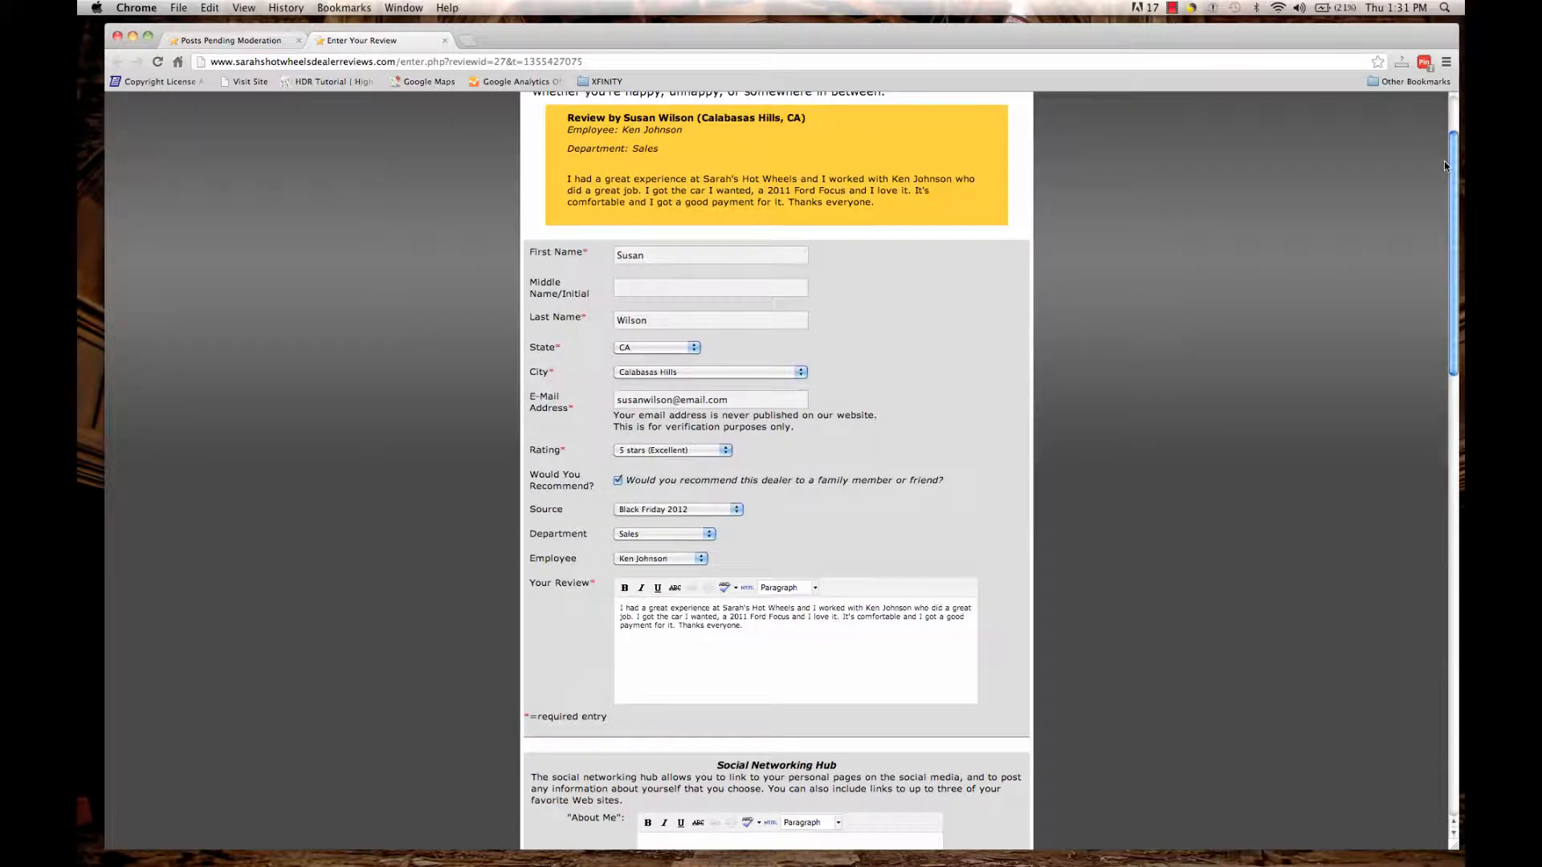
pyautogui.scroll(-10, 1444, 166)
pyautogui.moveTo(1463, 345); pyautogui.dragTo(1464, 553)
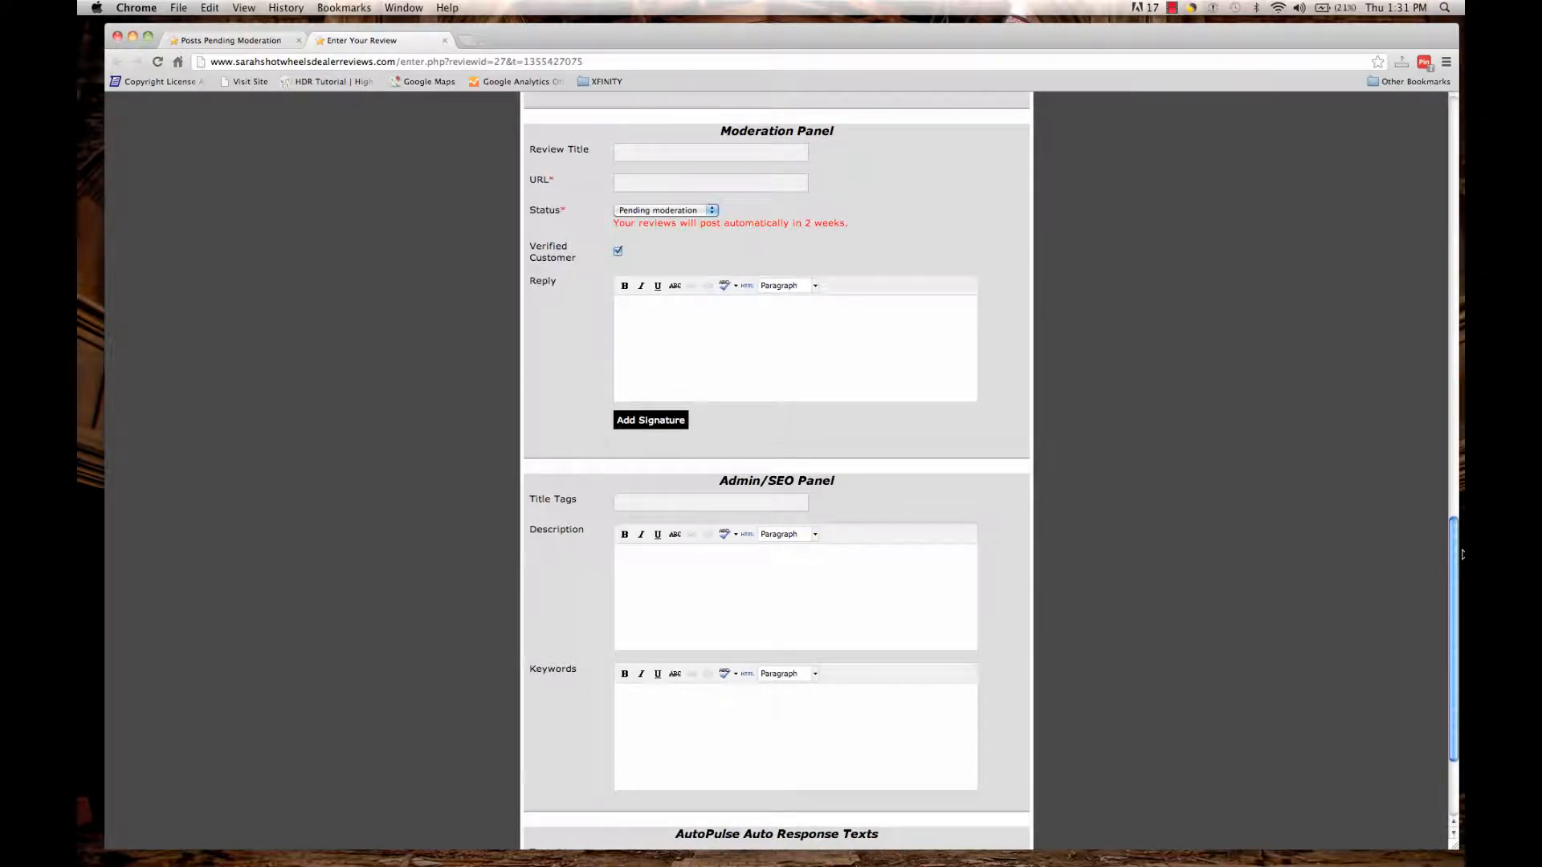
pyautogui.click(626, 153)
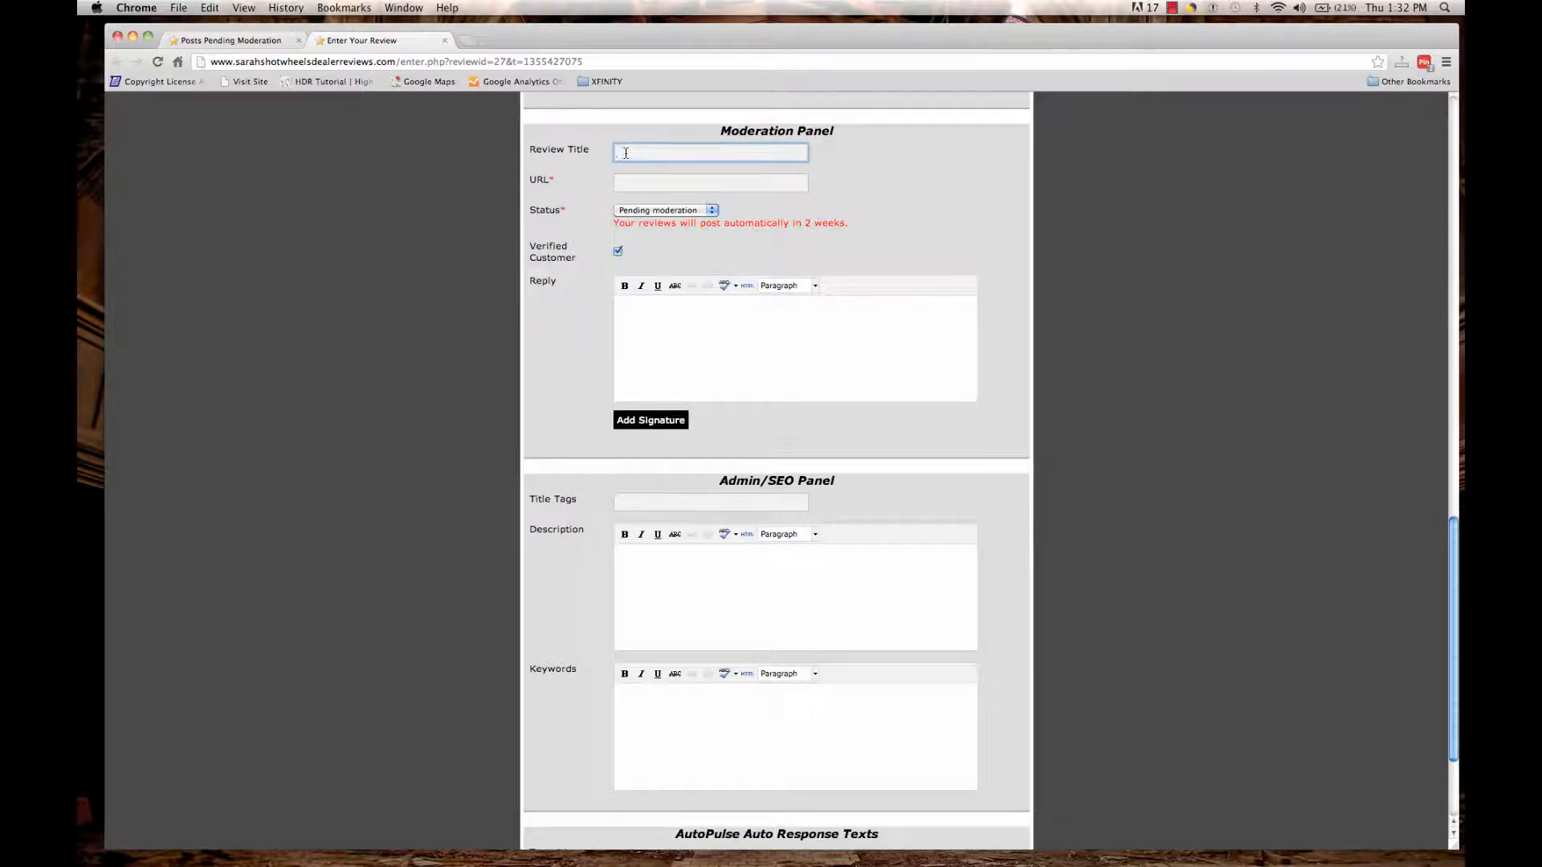
# Title the review '<first name> of Calabasas Hills buys 2011 Ford Focus, has a great experience', keeping the generated slug.
pyautogui.write('S')
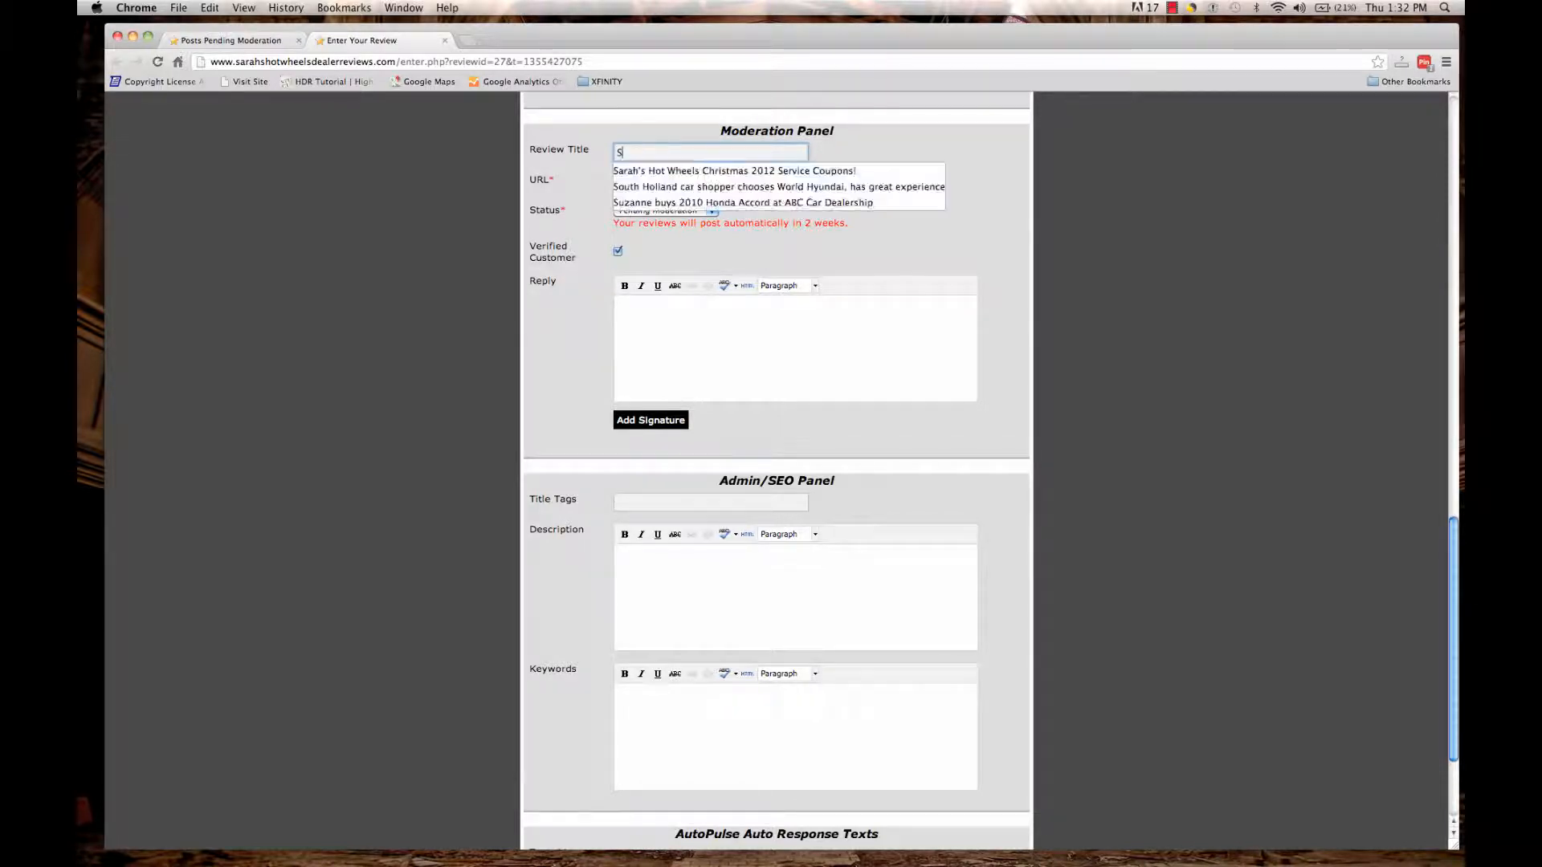
pyautogui.write('usan of Calabasas')
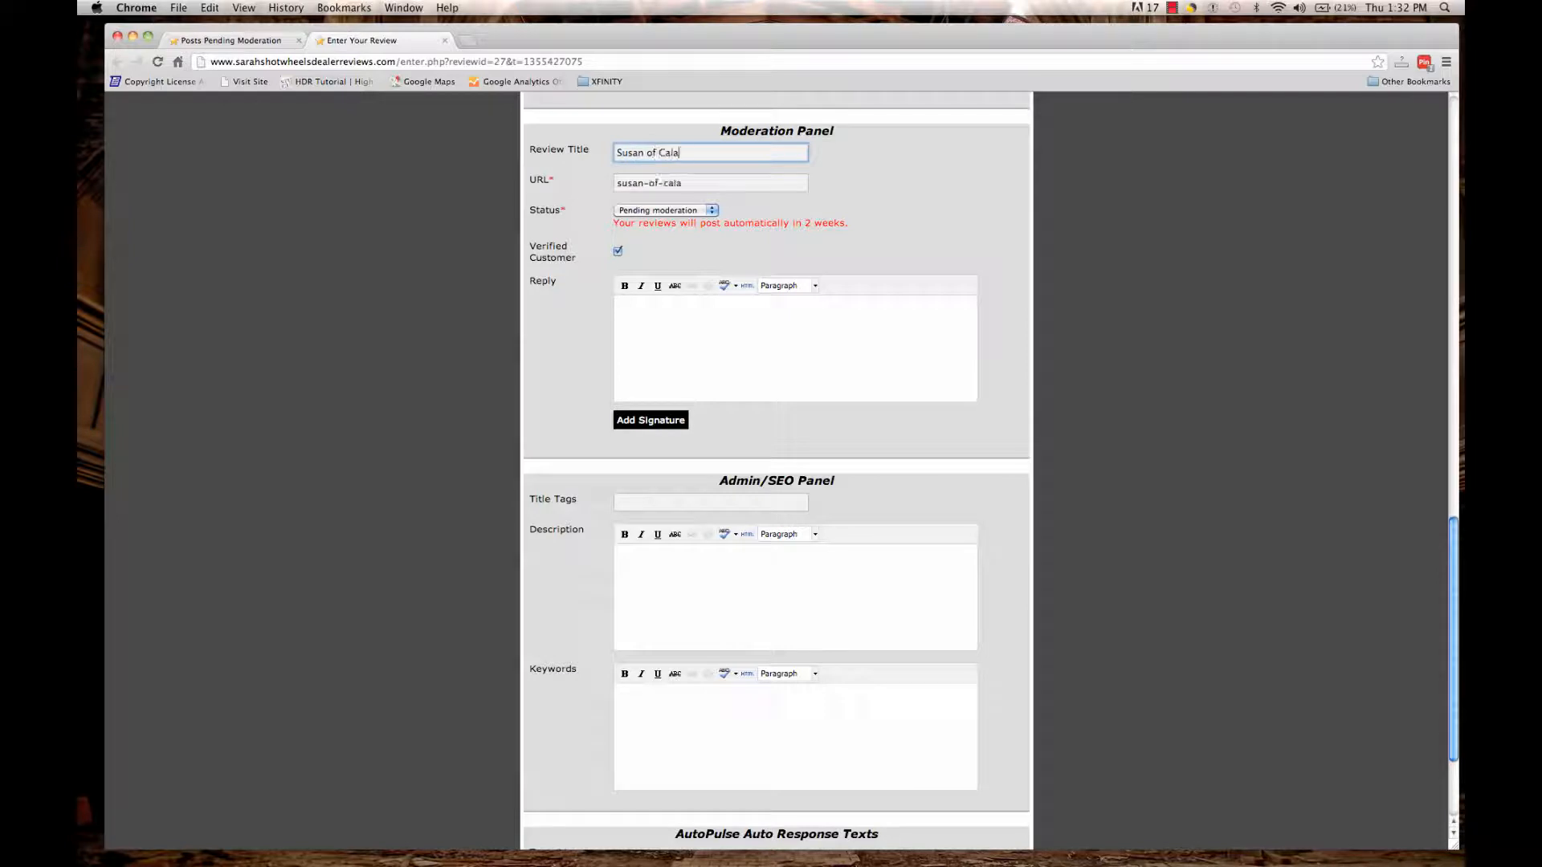
pyautogui.write('lls buys 2011 ')
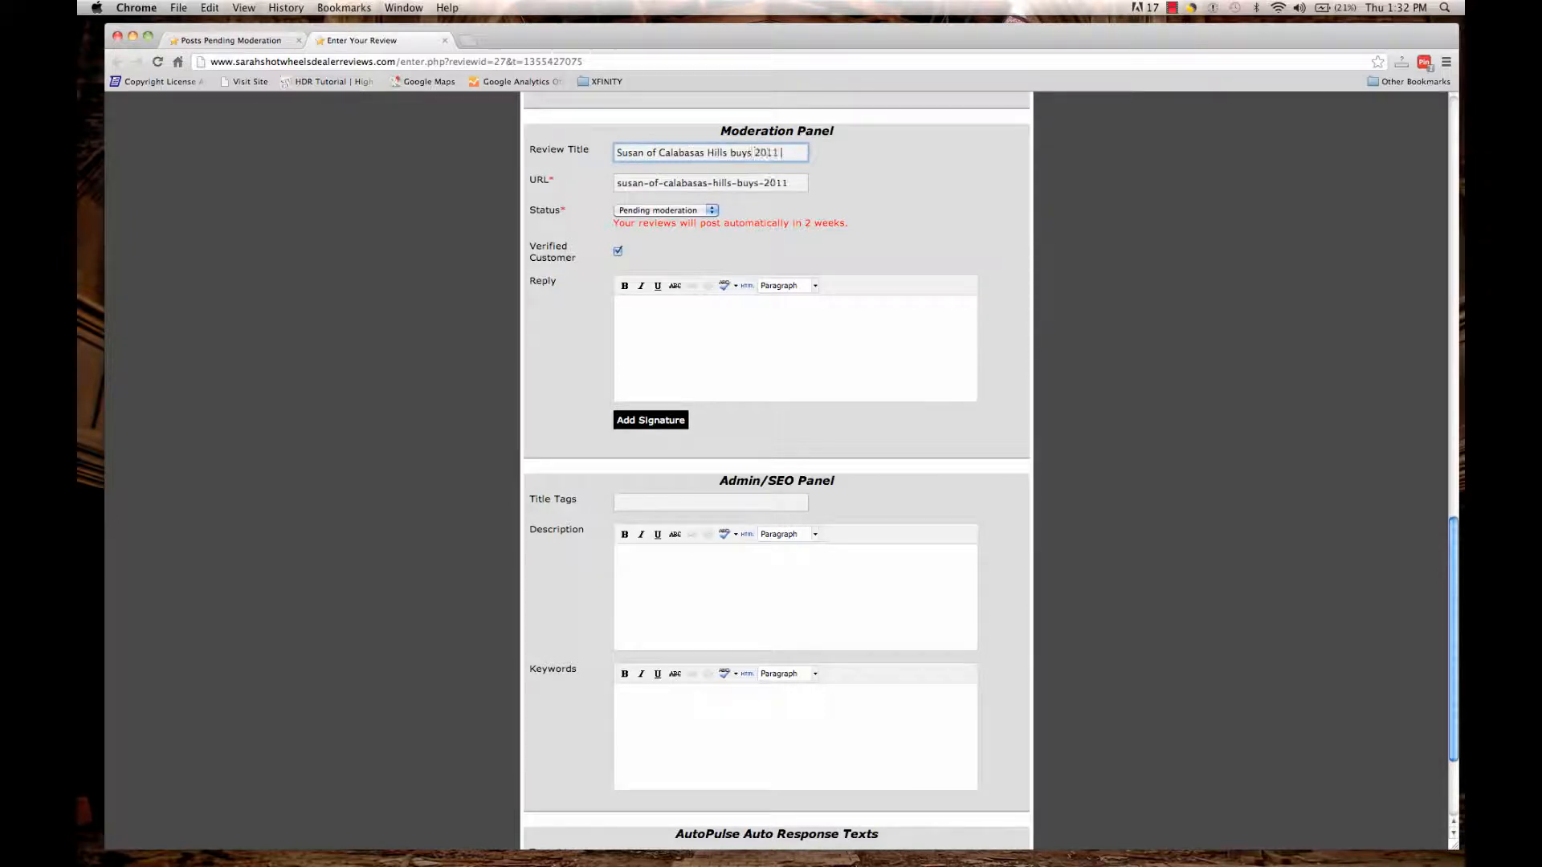
pyautogui.write('Ford Focu')
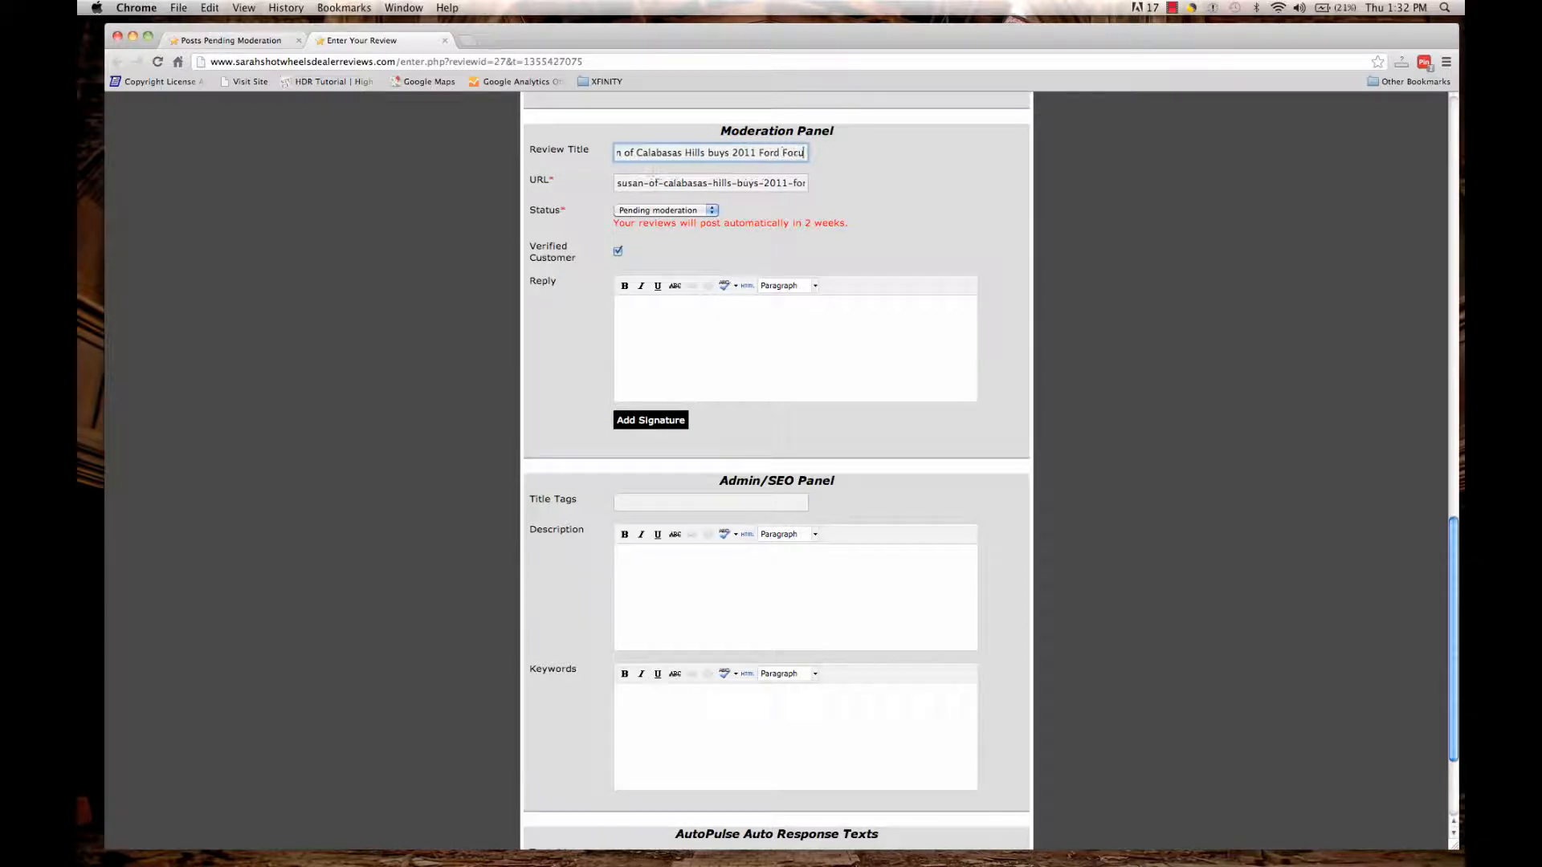
pyautogui.write('s, has a great experience')
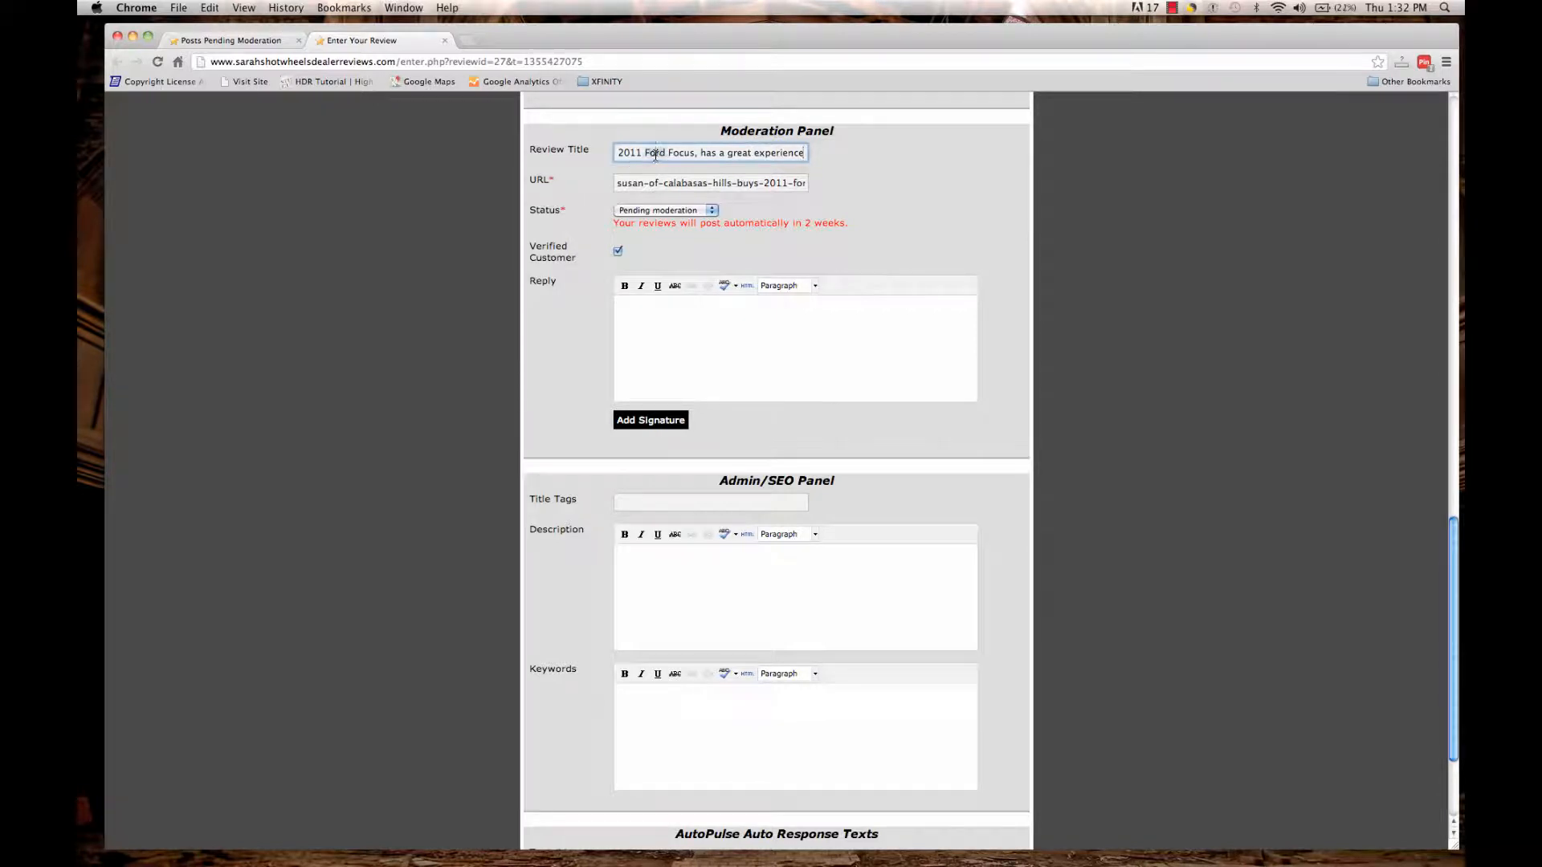
pyautogui.press('Tab')
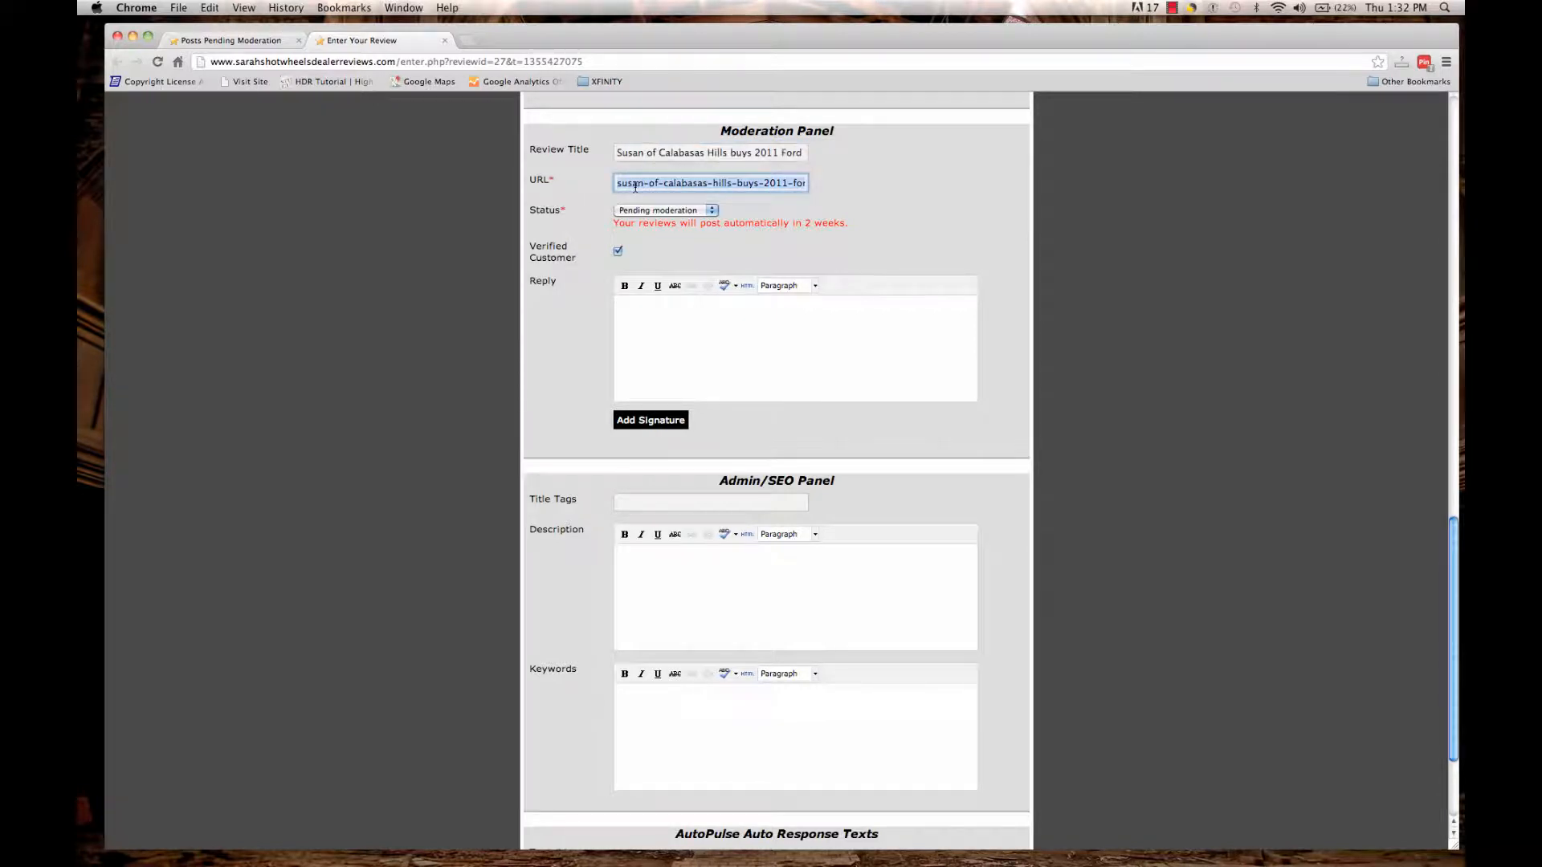
pyautogui.click(634, 187)
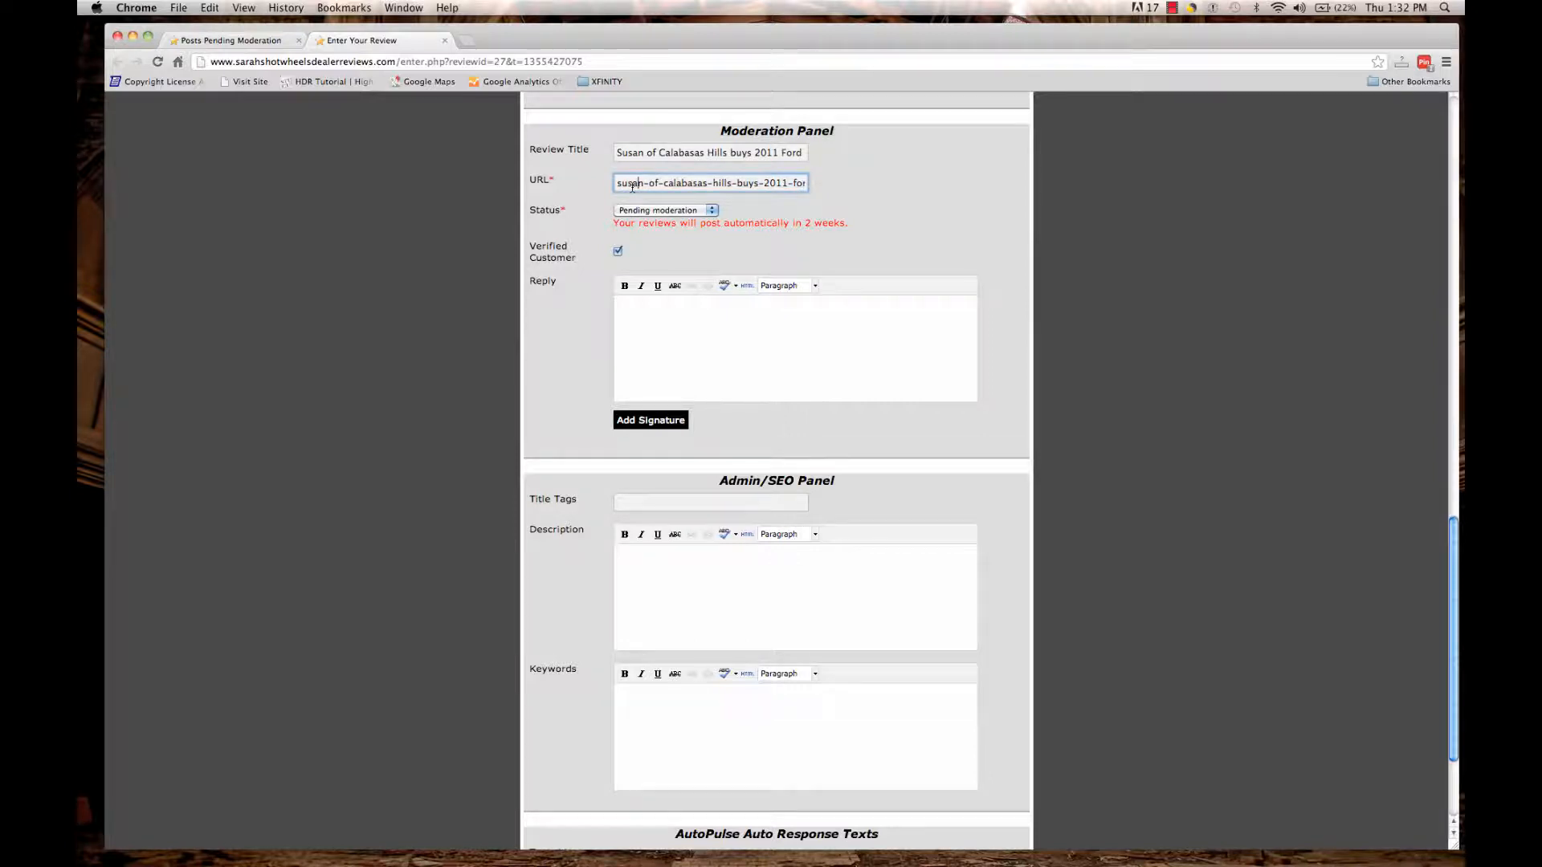
pyautogui.moveTo(632, 186); pyautogui.dragTo(820, 190)
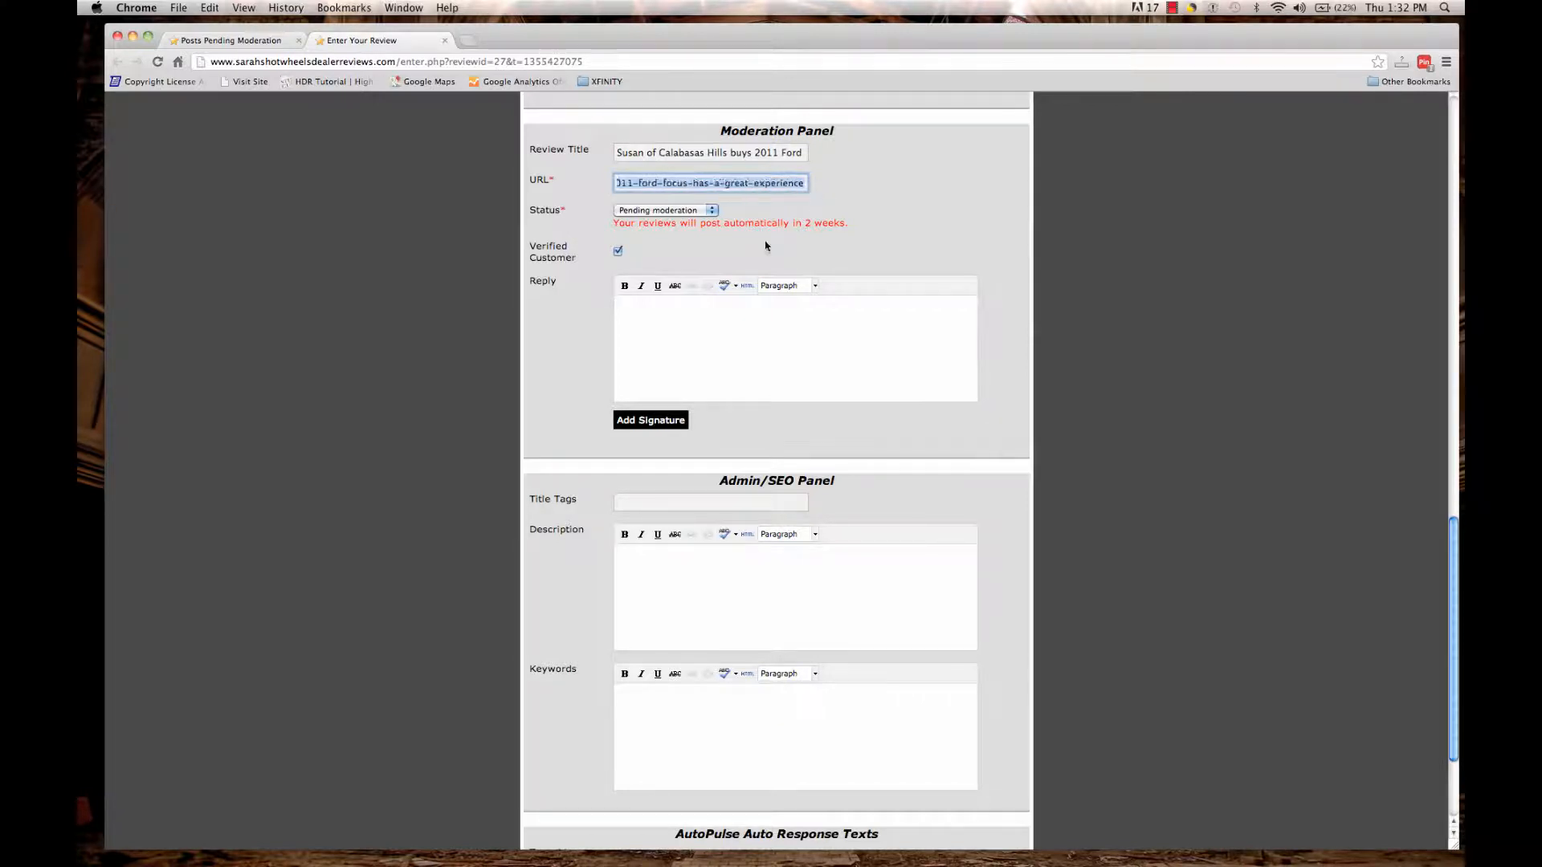
pyautogui.click(709, 350)
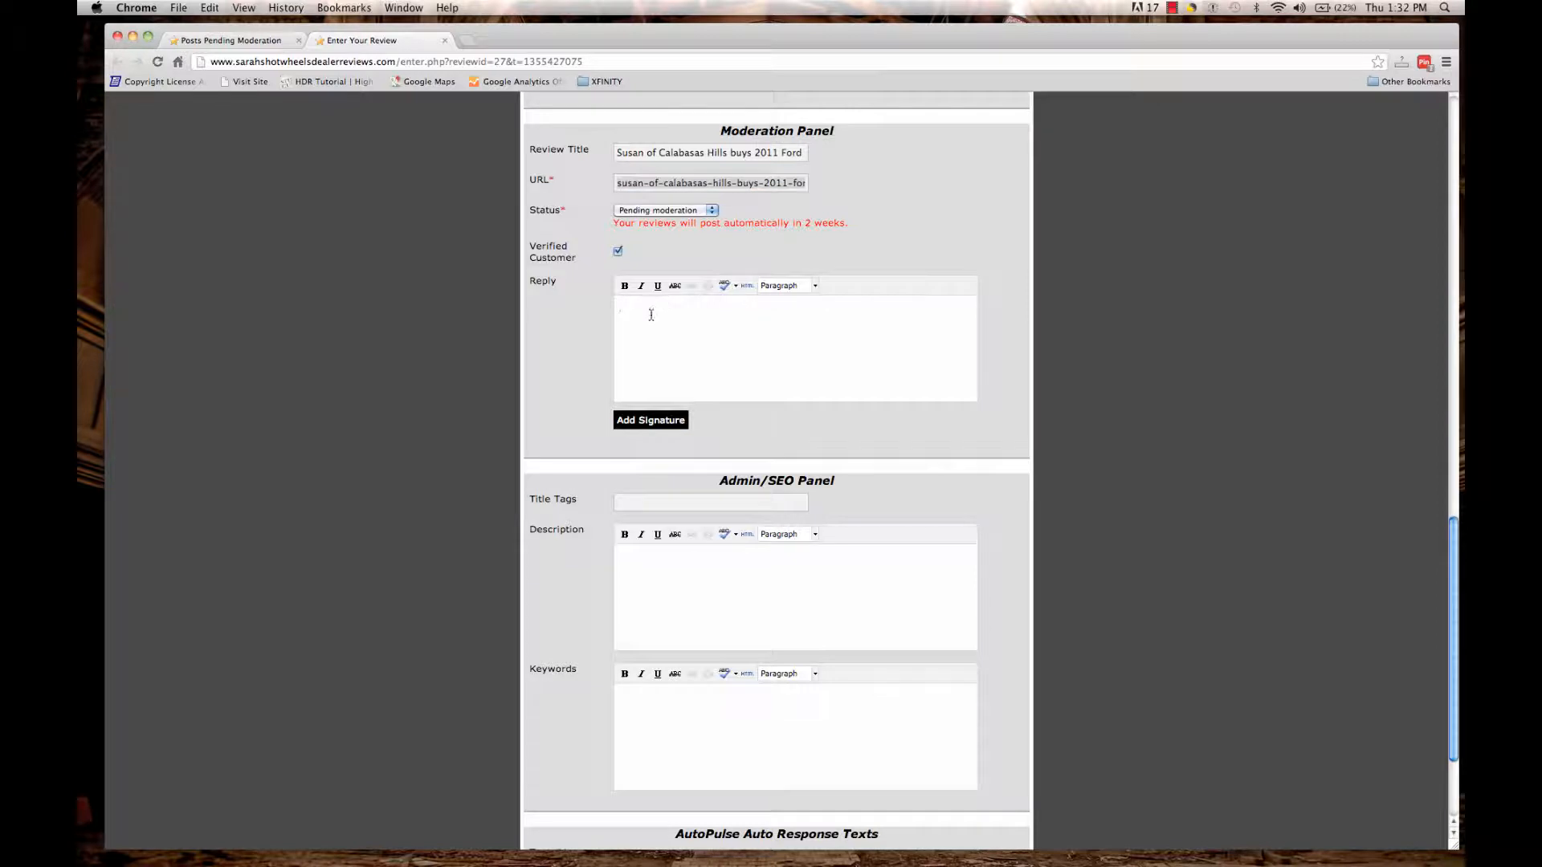
# Set the review status to Approved and begin a reply thanking the reviewer for coming in.
pyautogui.click(692, 212)
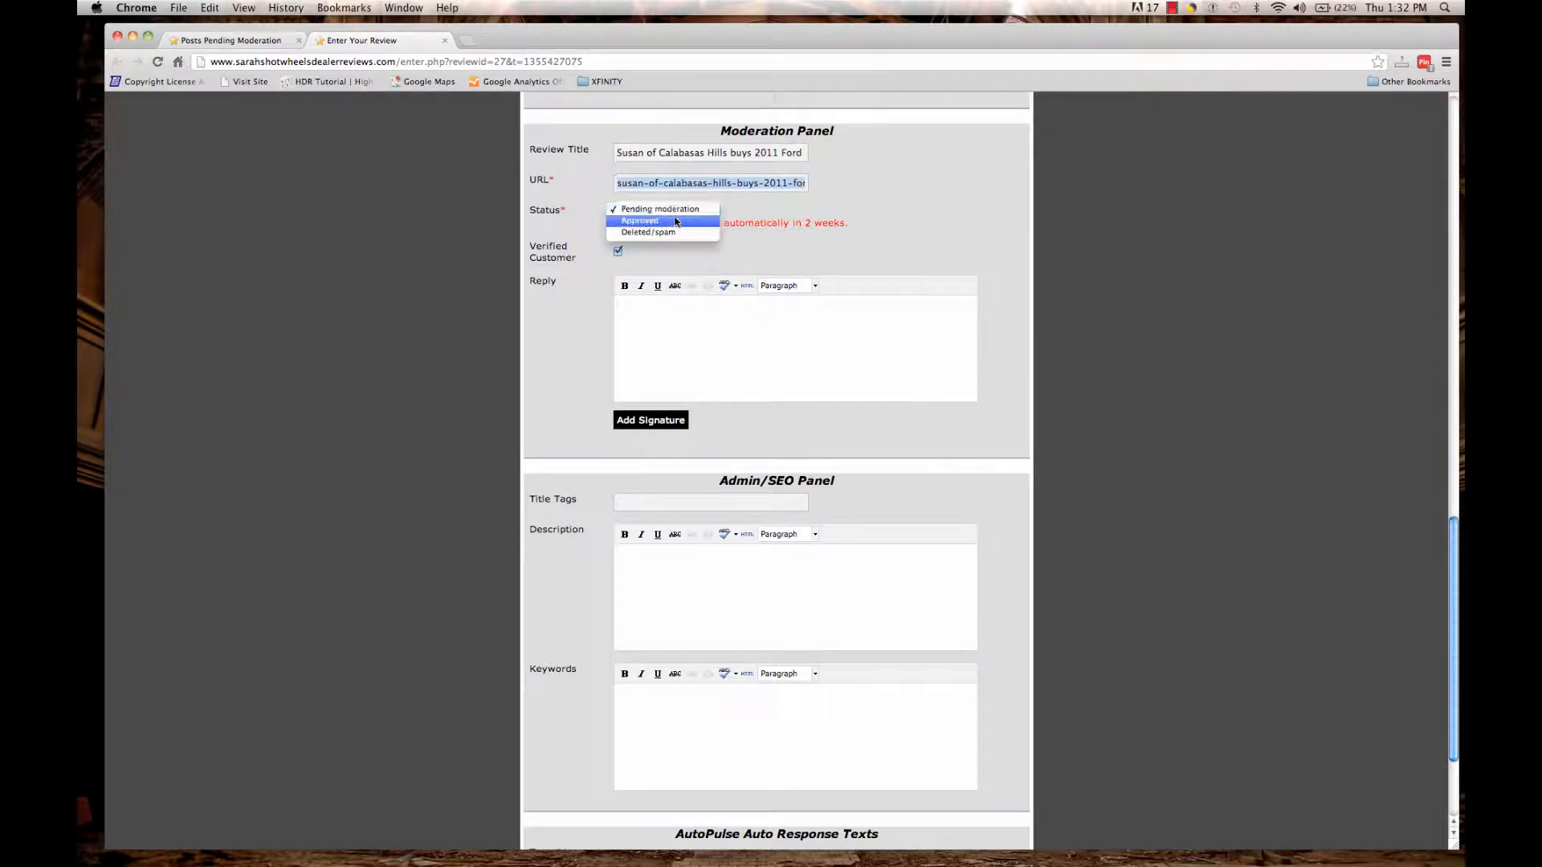
pyautogui.click(669, 221)
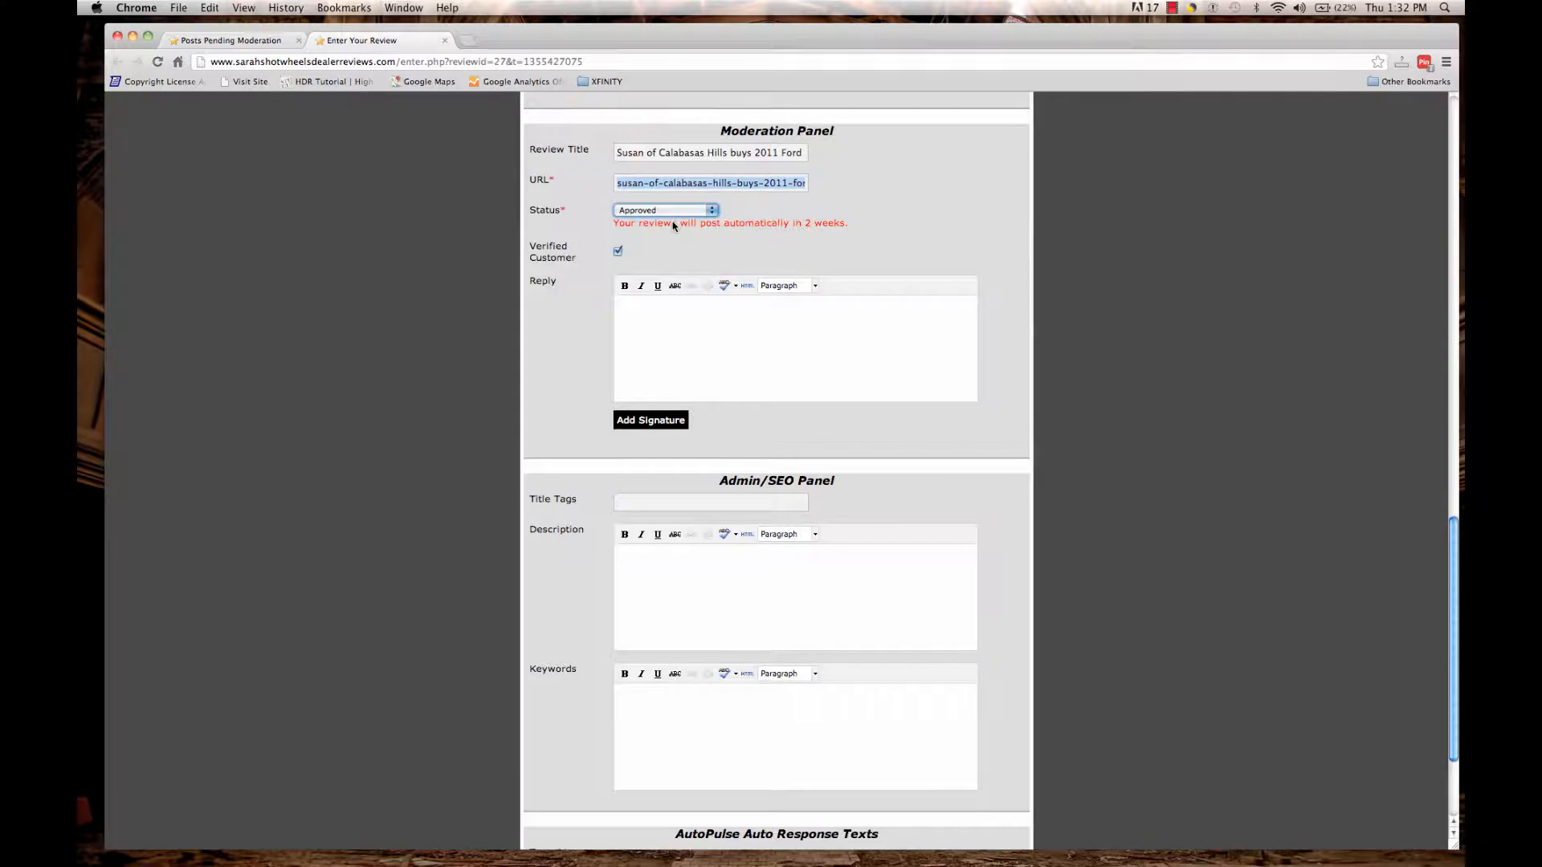
pyautogui.click(655, 319)
pyautogui.write('Hi Susan, thanks for coming into S')
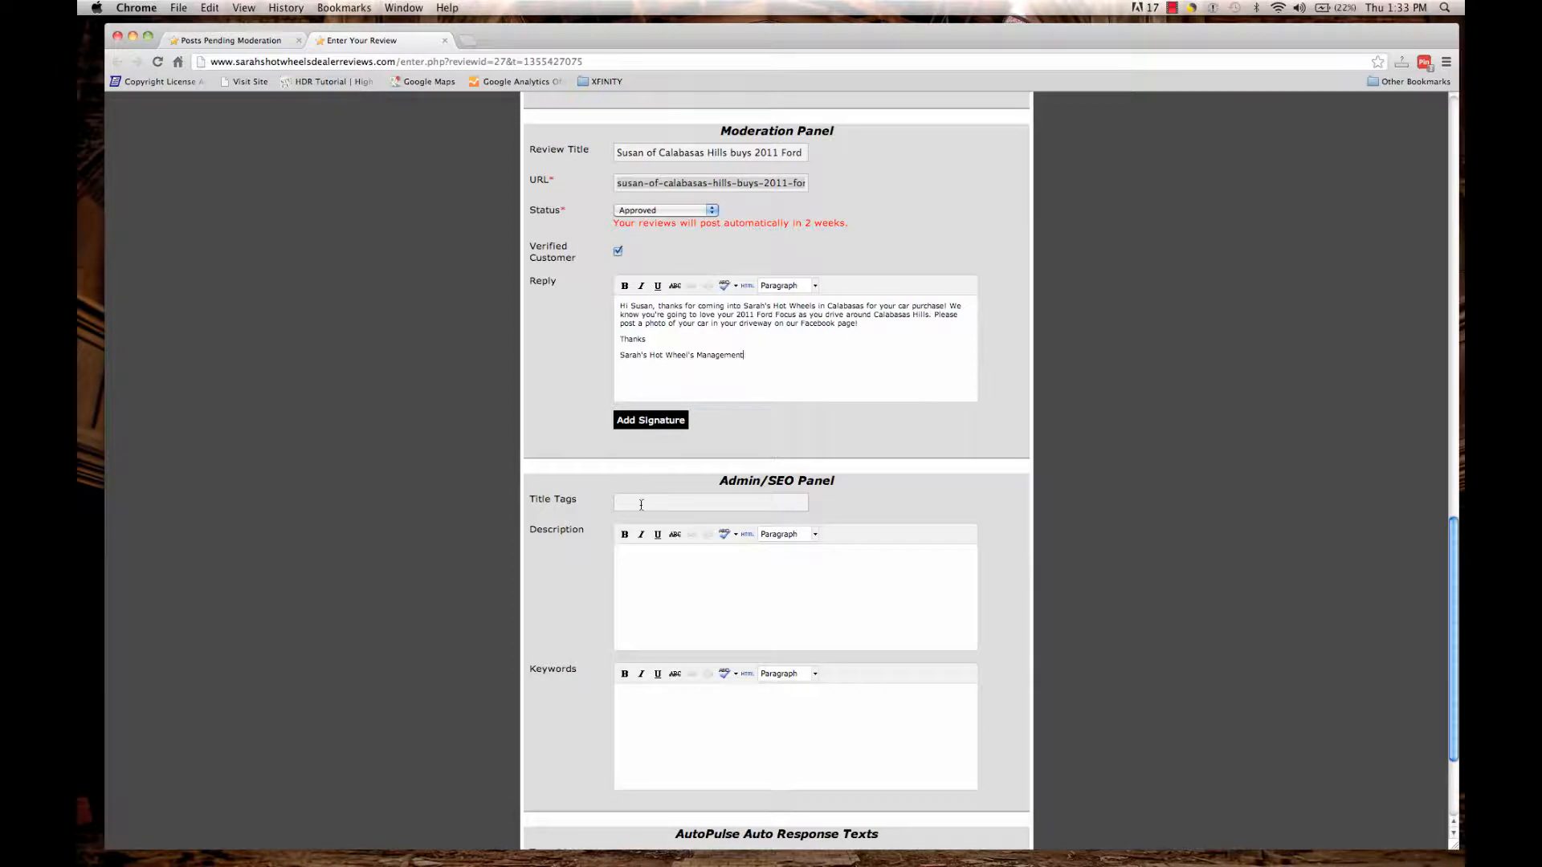
pyautogui.click(641, 504)
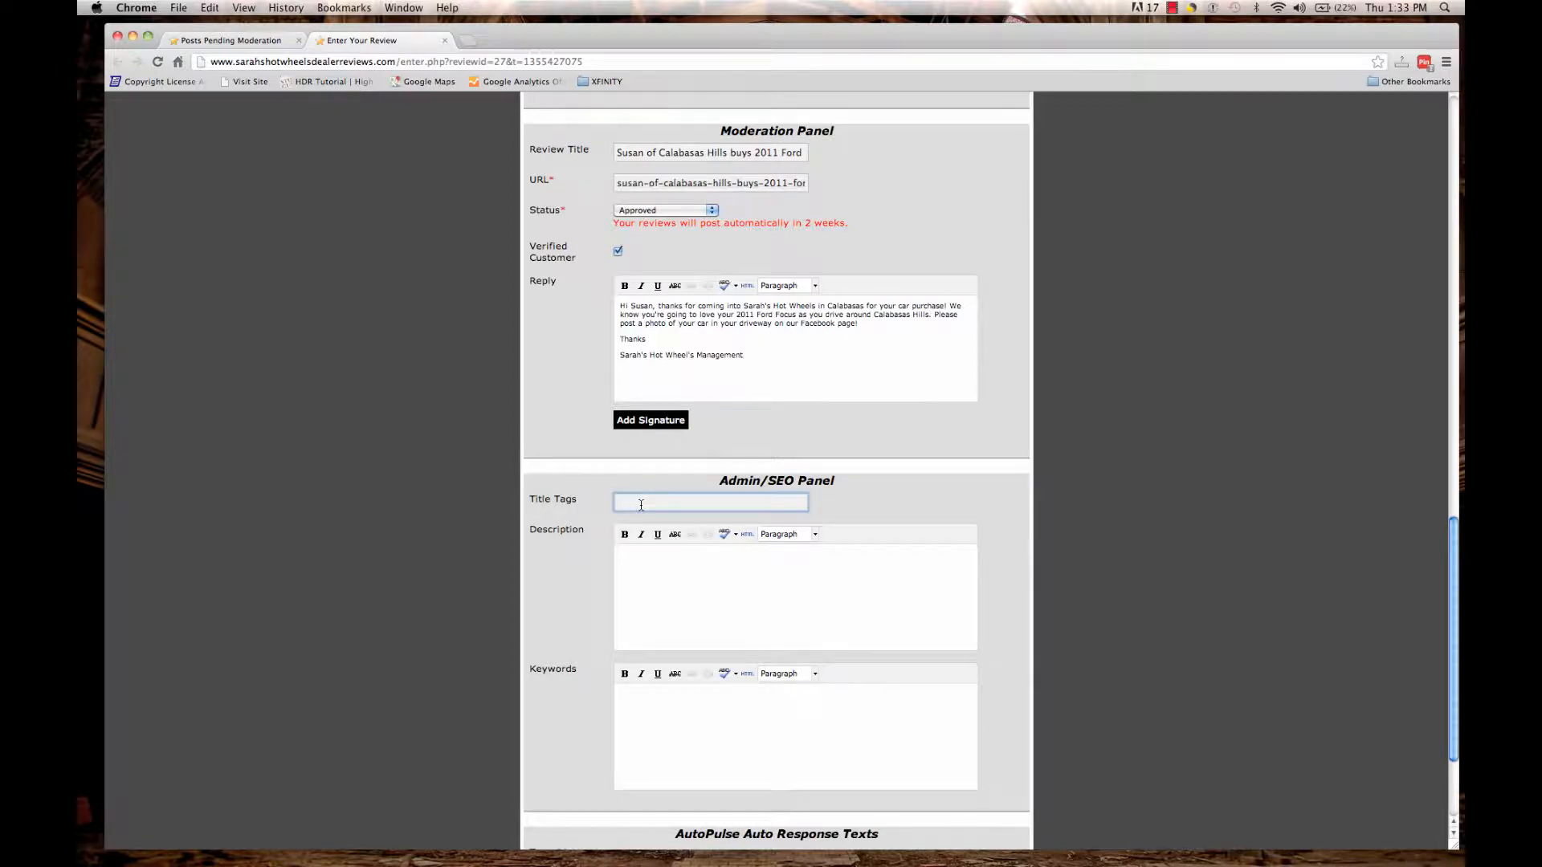
# Set the title tags to 'Used 2011 Ford Focus sold to [customer] of Calabasas Hills at Sarah's Hot Wheels'.
pyautogui.click(641, 502)
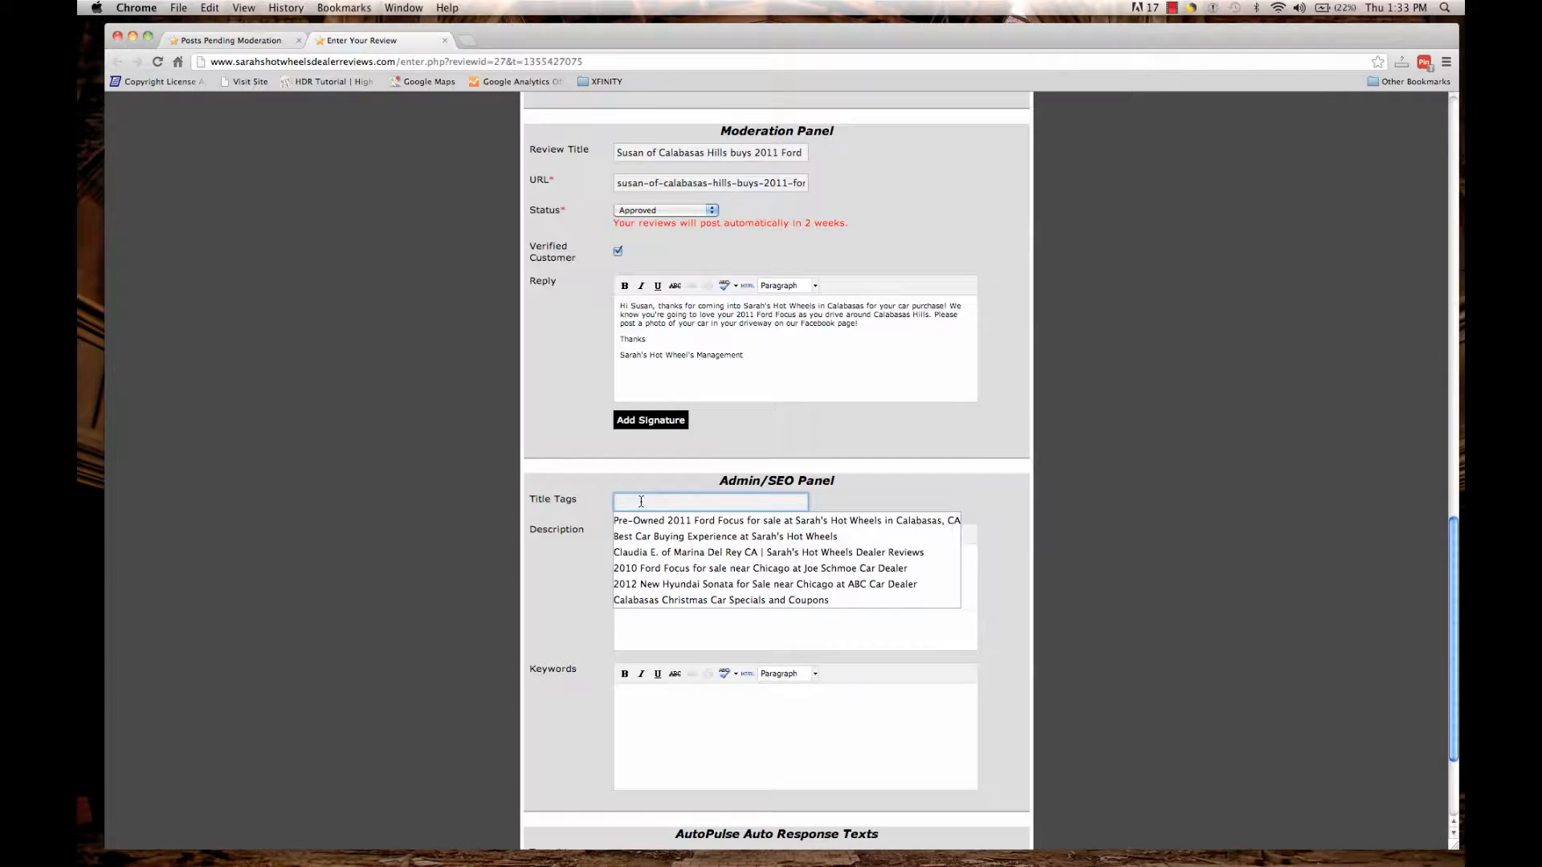
pyautogui.write('Used')
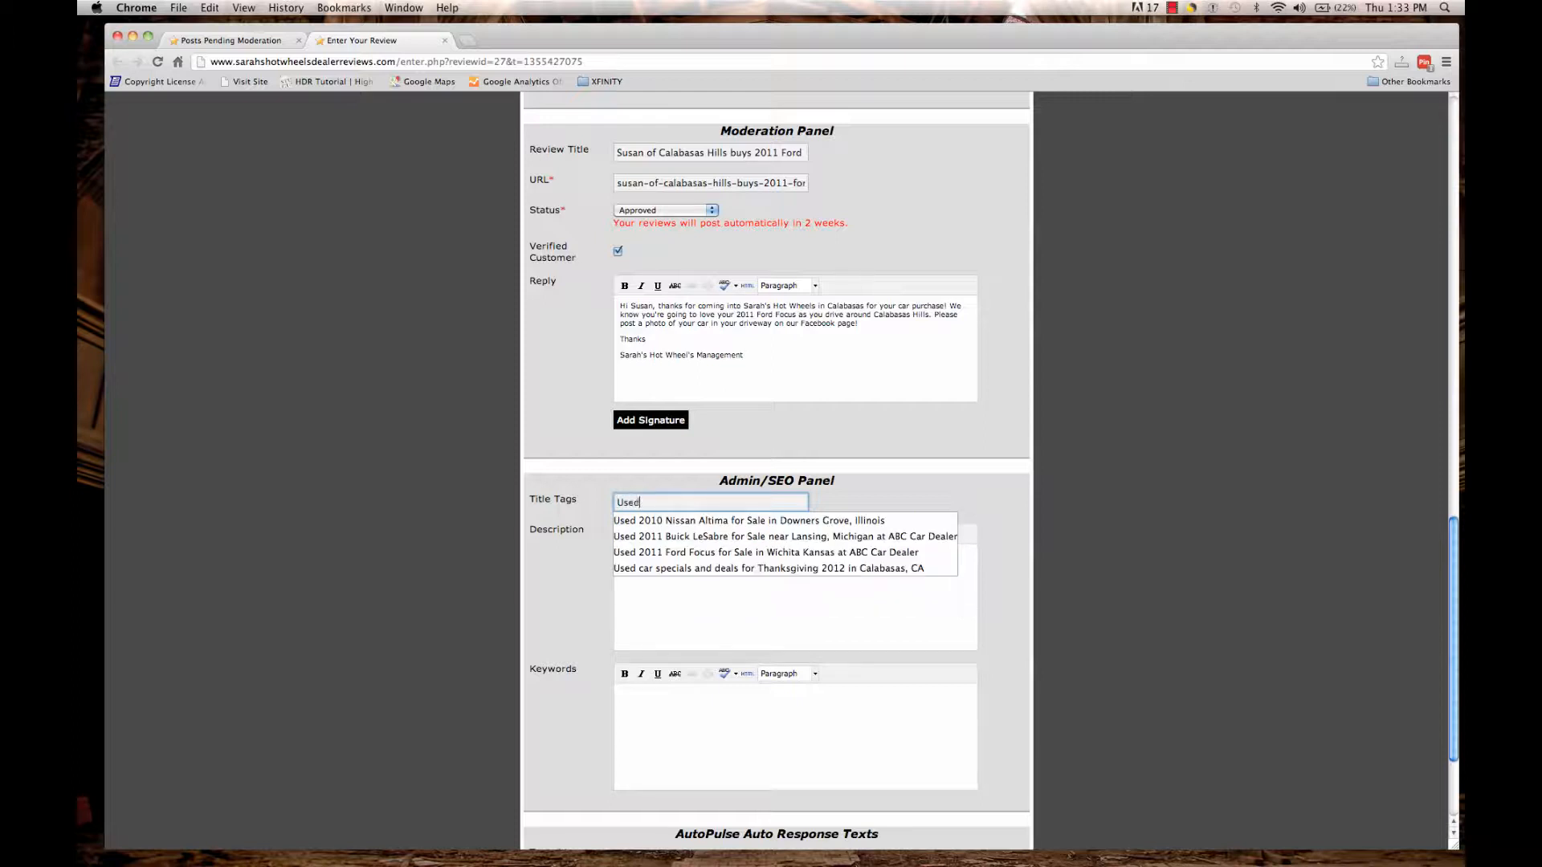
pyautogui.write(' 2011 For')
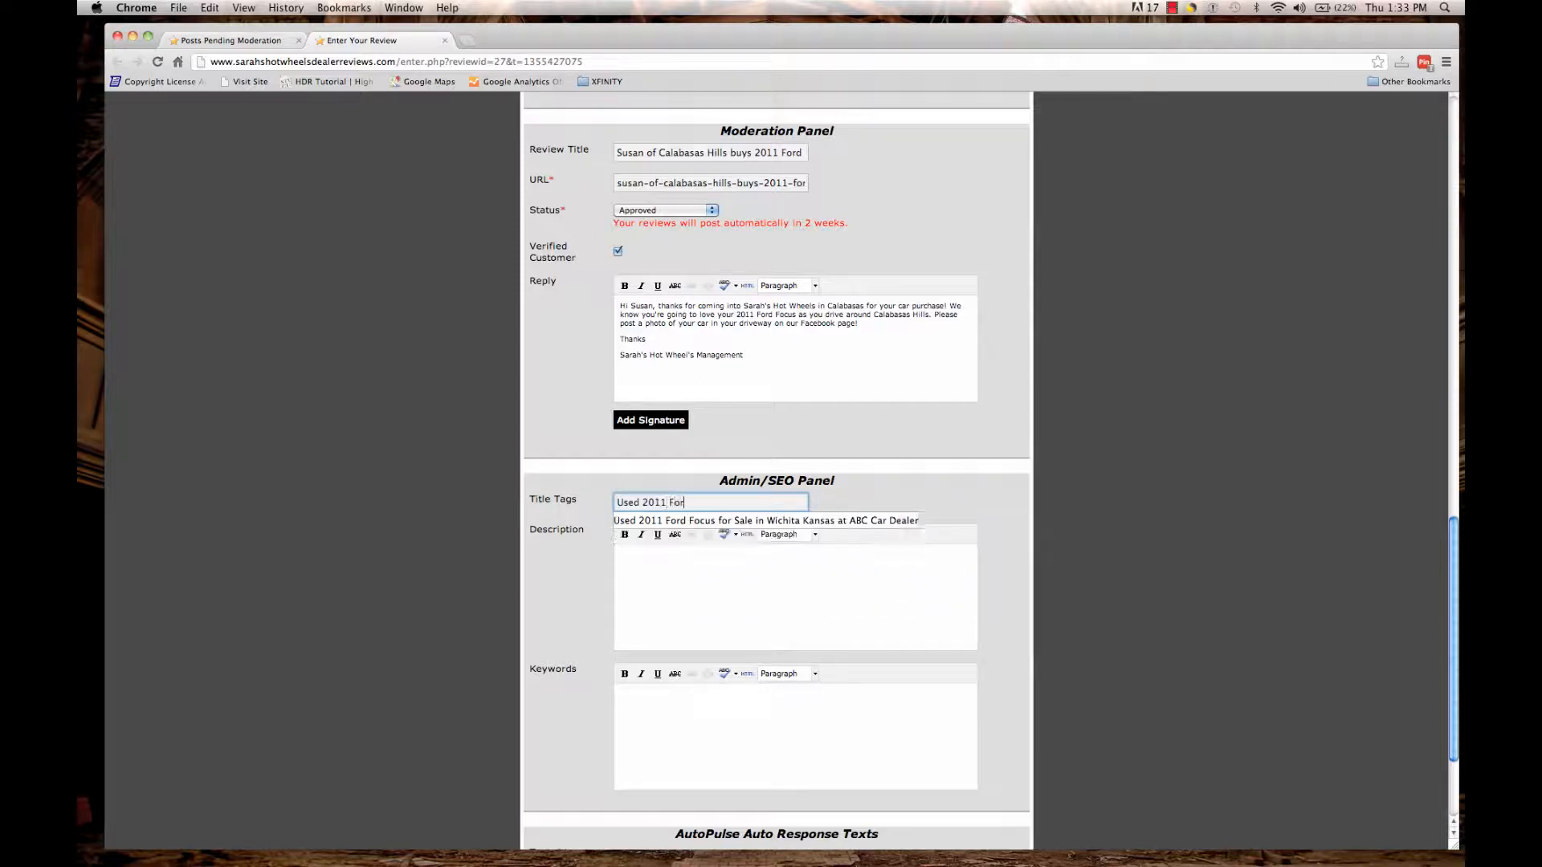
pyautogui.write('d Focus s')
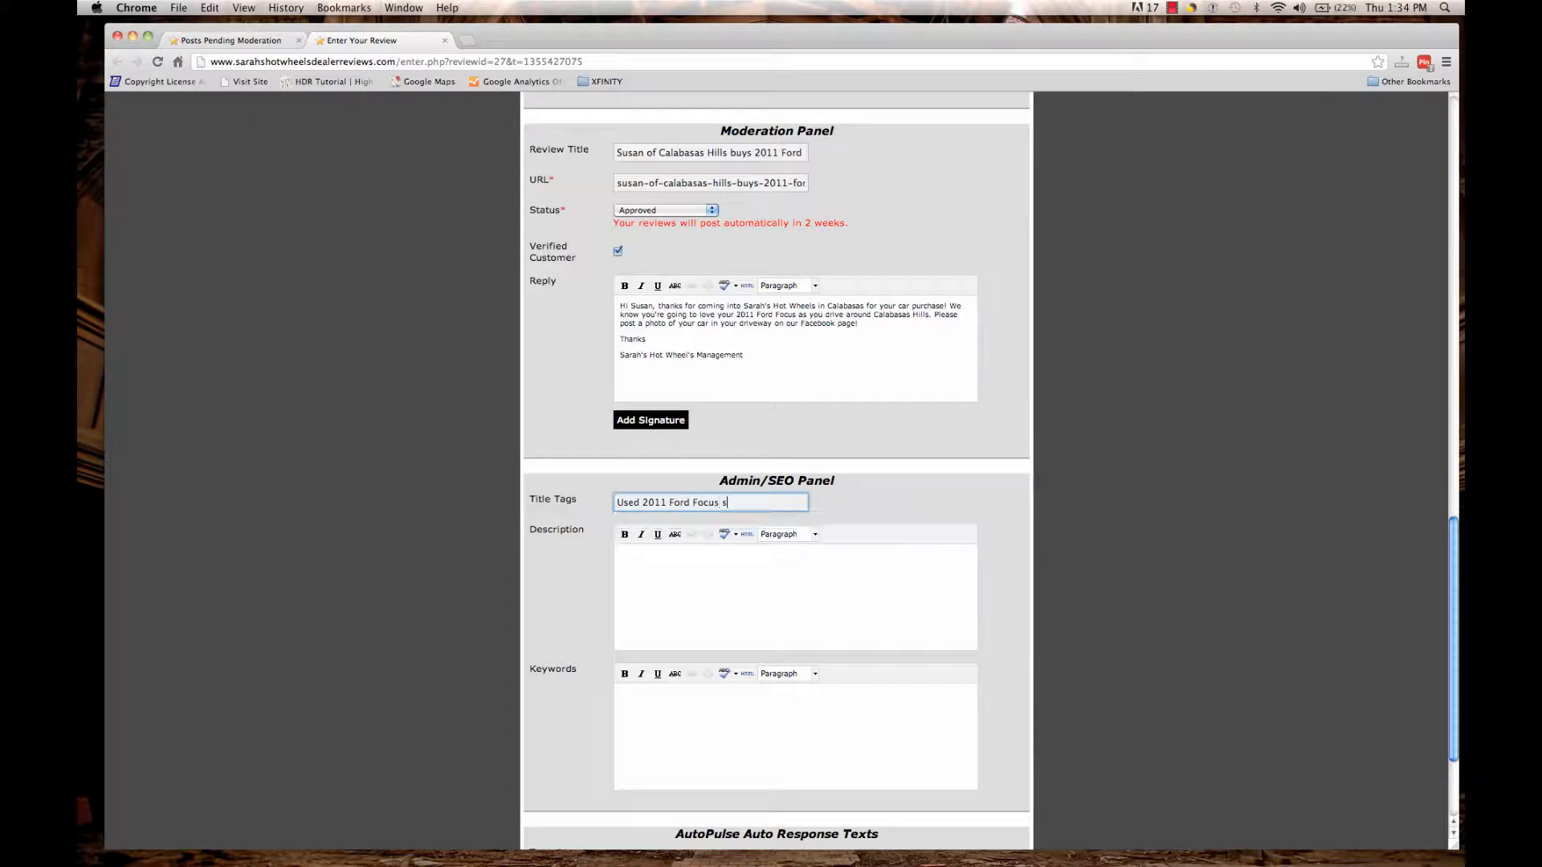
pyautogui.write('old to Susan ')
pyautogui.write('of Calabasa')
pyautogui.write('s Hills')
pyautogui.write(' a')
pyautogui.write("t Sarah's Hot")
pyautogui.write(' Wheels')
pyautogui.click(689, 581)
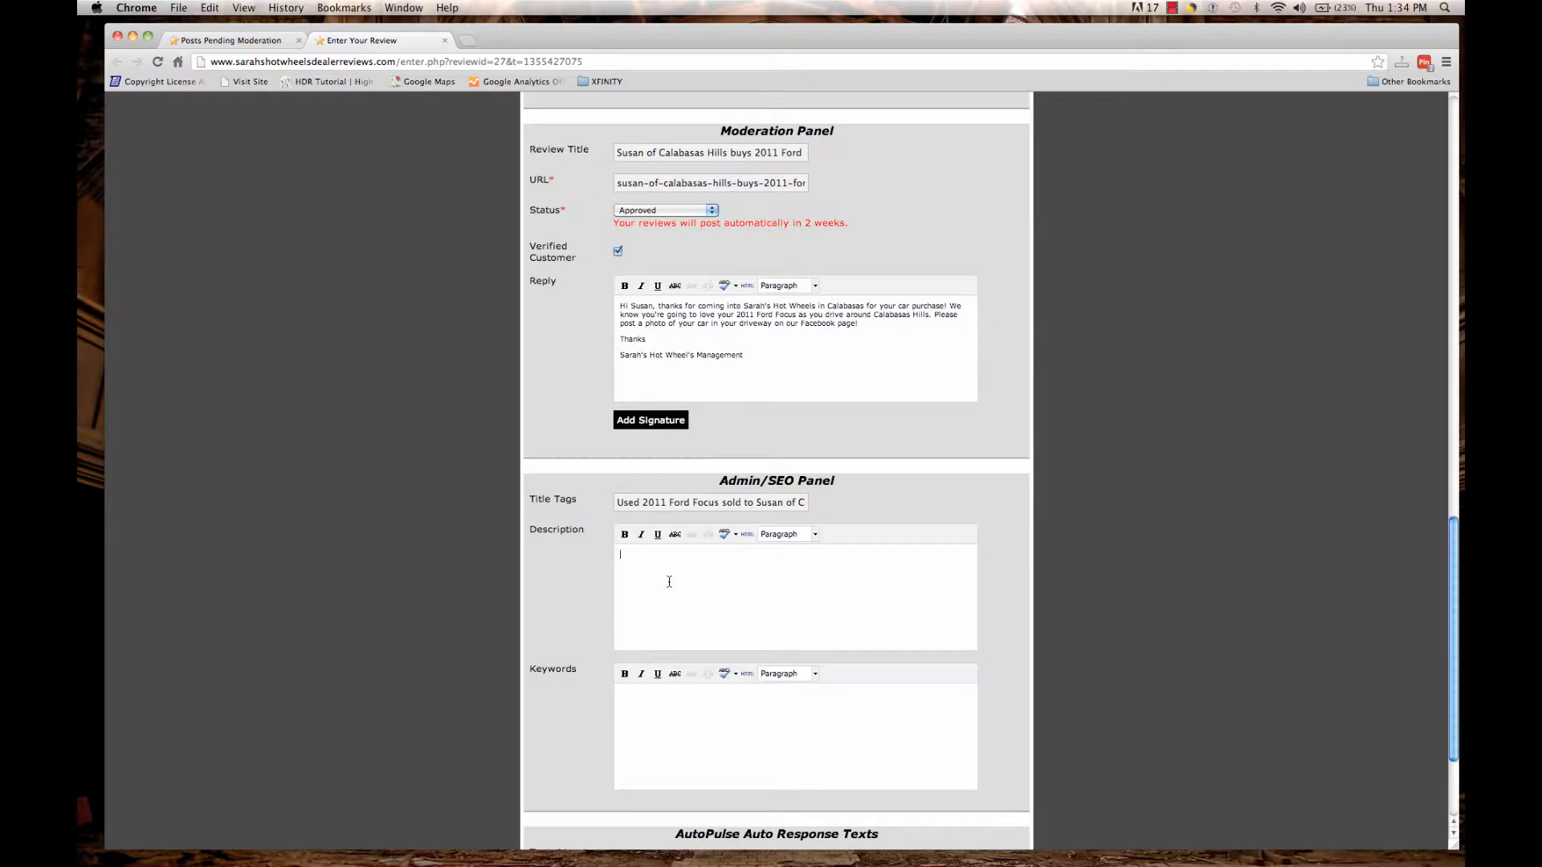
# Write the SEO description 'Get a great deal on a used 2011 Ford Focus…', ending with the dealer's phone number.
pyautogui.write("Get a great deal on a used 2011 Ford Focus at Sarah's Hot Wheels in Calabasas! Susan went")
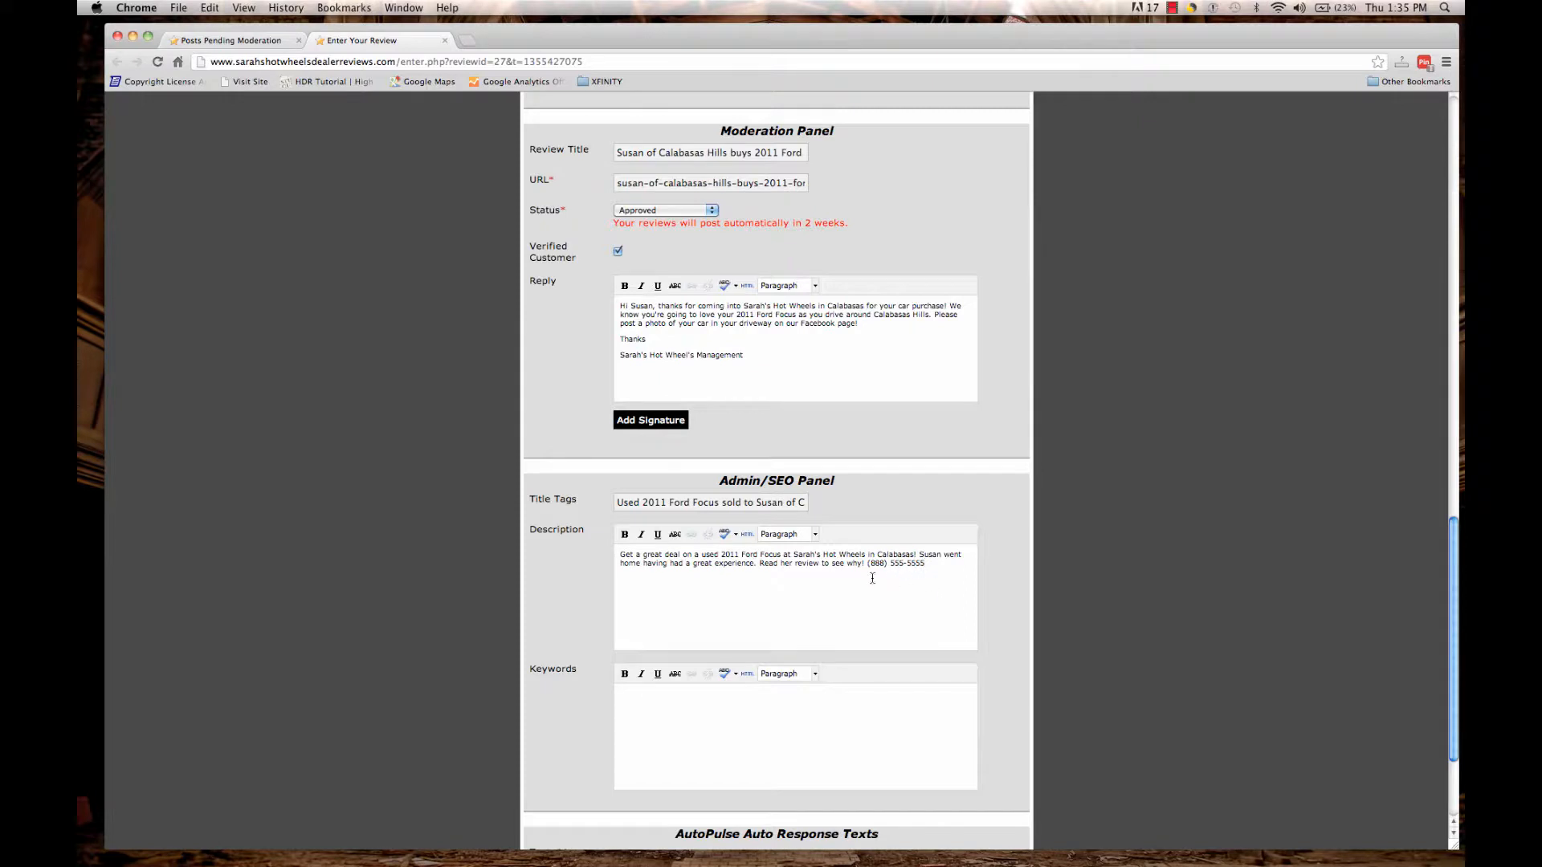
pyautogui.moveTo(866, 564); pyautogui.dragTo(945, 569)
pyautogui.click(770, 596)
pyautogui.scroll(-4, 1455, 562)
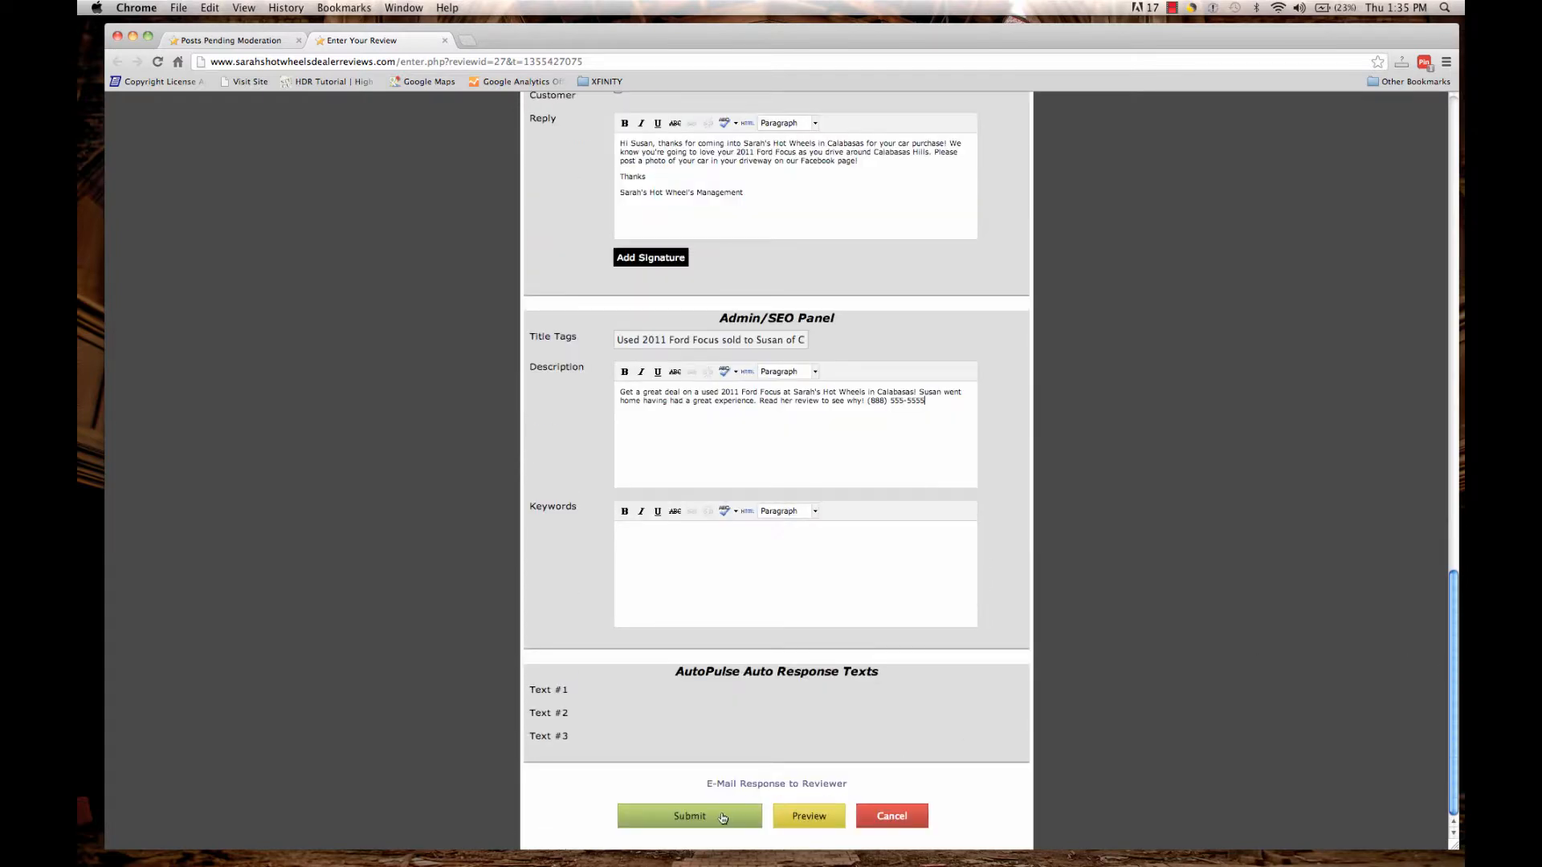
# Submit the approved review so its data and management reply are saved and confirmed.
pyautogui.click(723, 816)
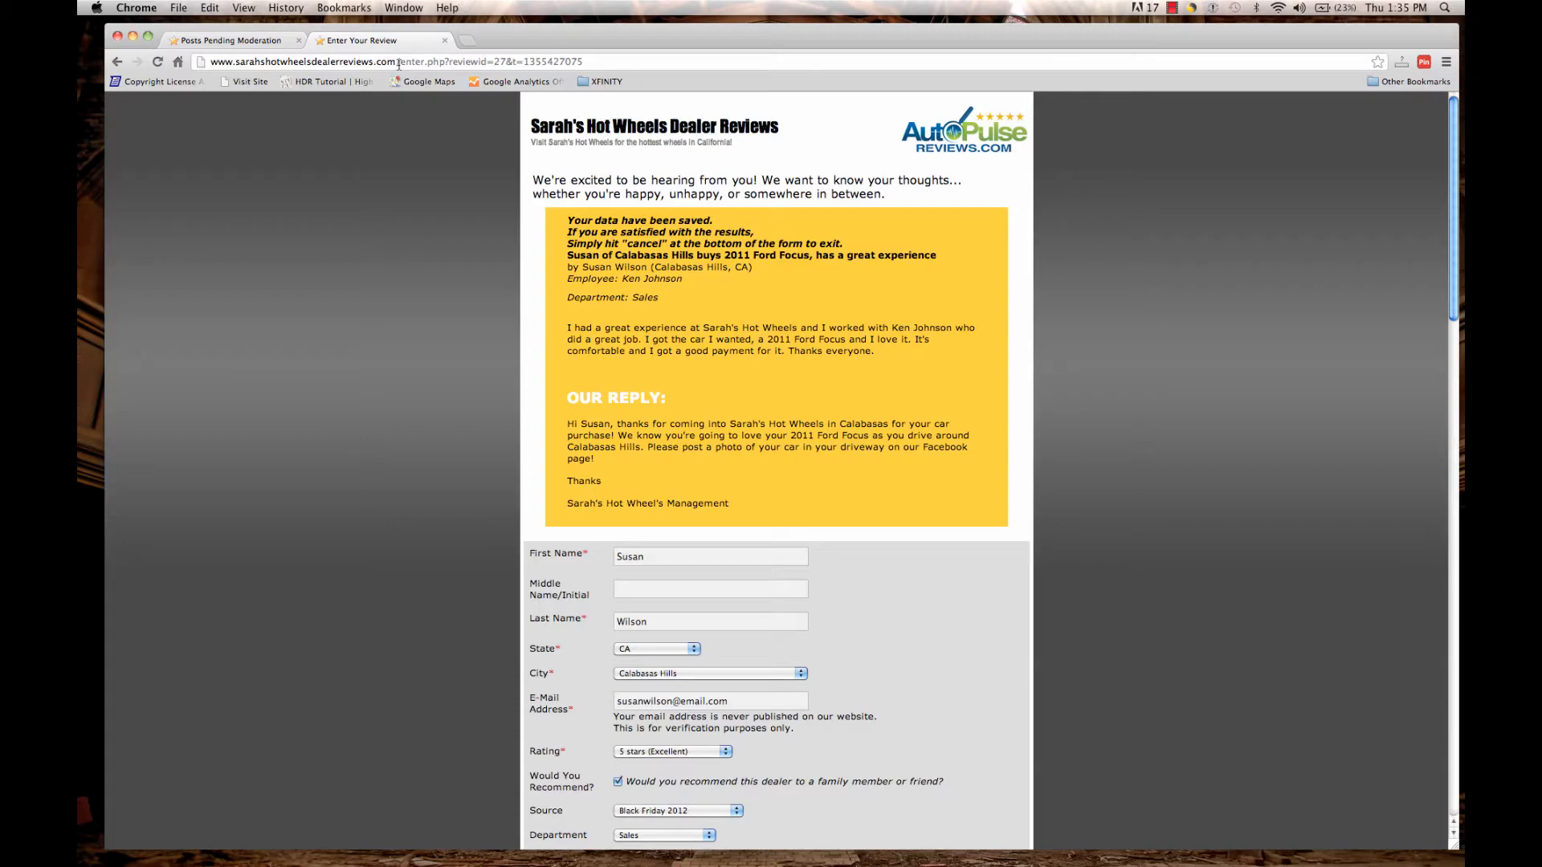
pyautogui.moveTo(399, 63); pyautogui.dragTo(622, 69)
# Go to the dealer site's home page and open the newly published review's own page.
pyautogui.press('BackSpace')
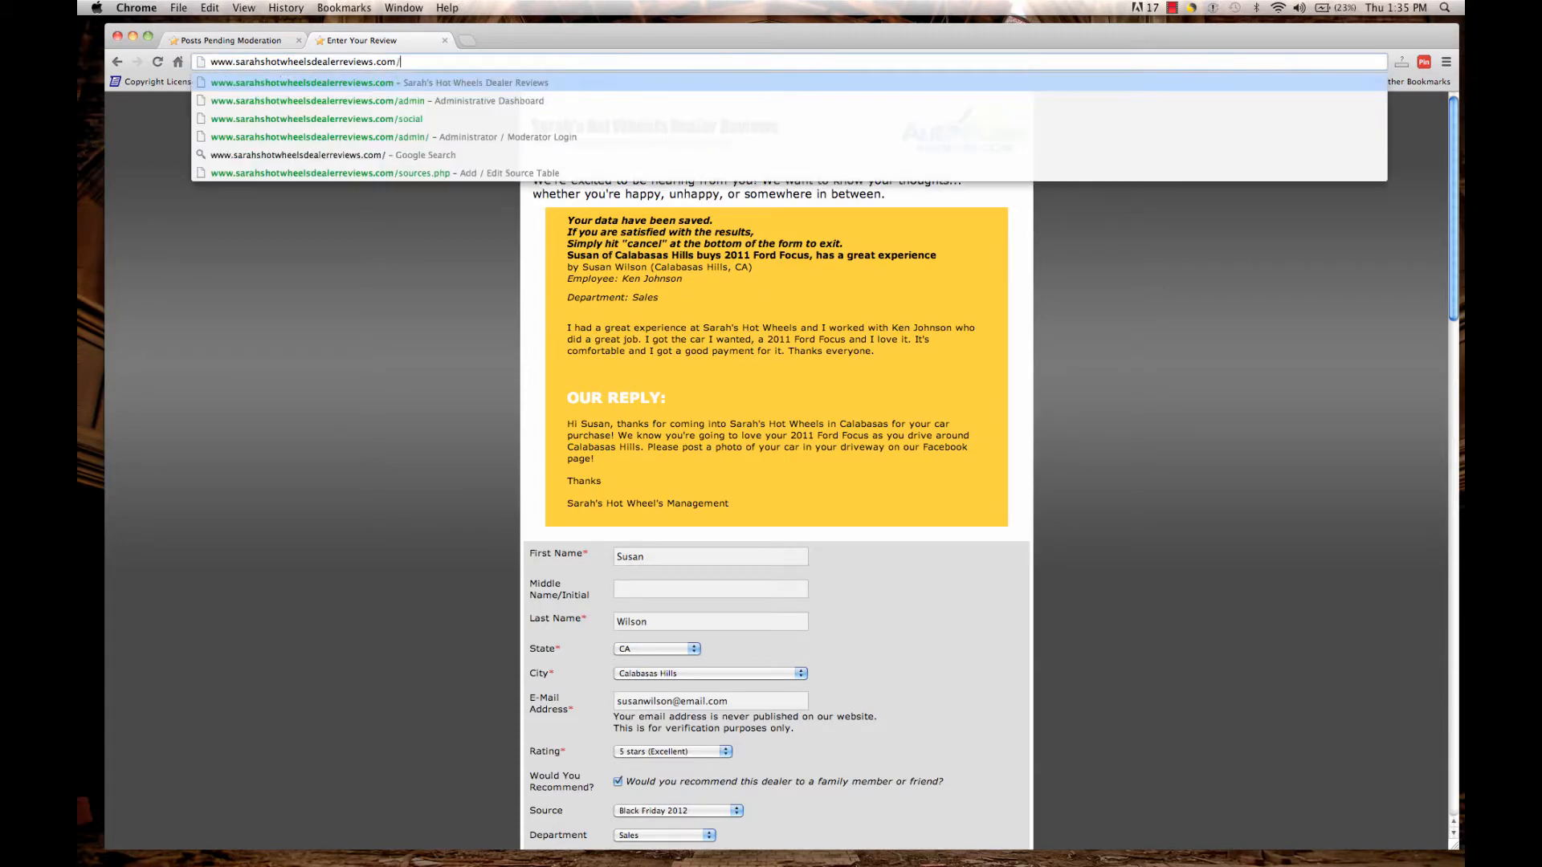
pyautogui.press('Return')
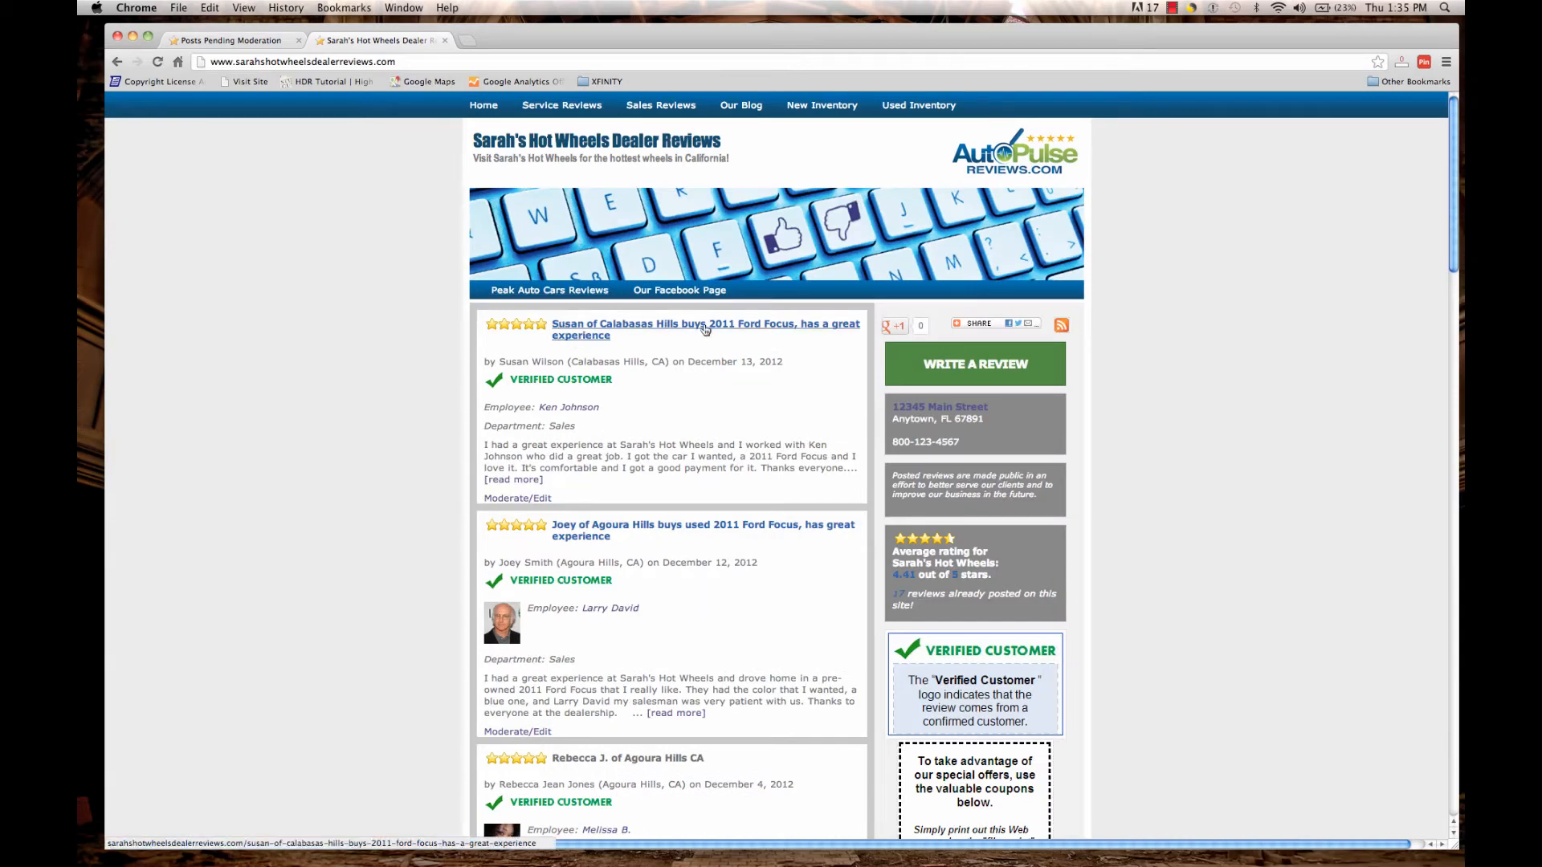
pyautogui.click(640, 328)
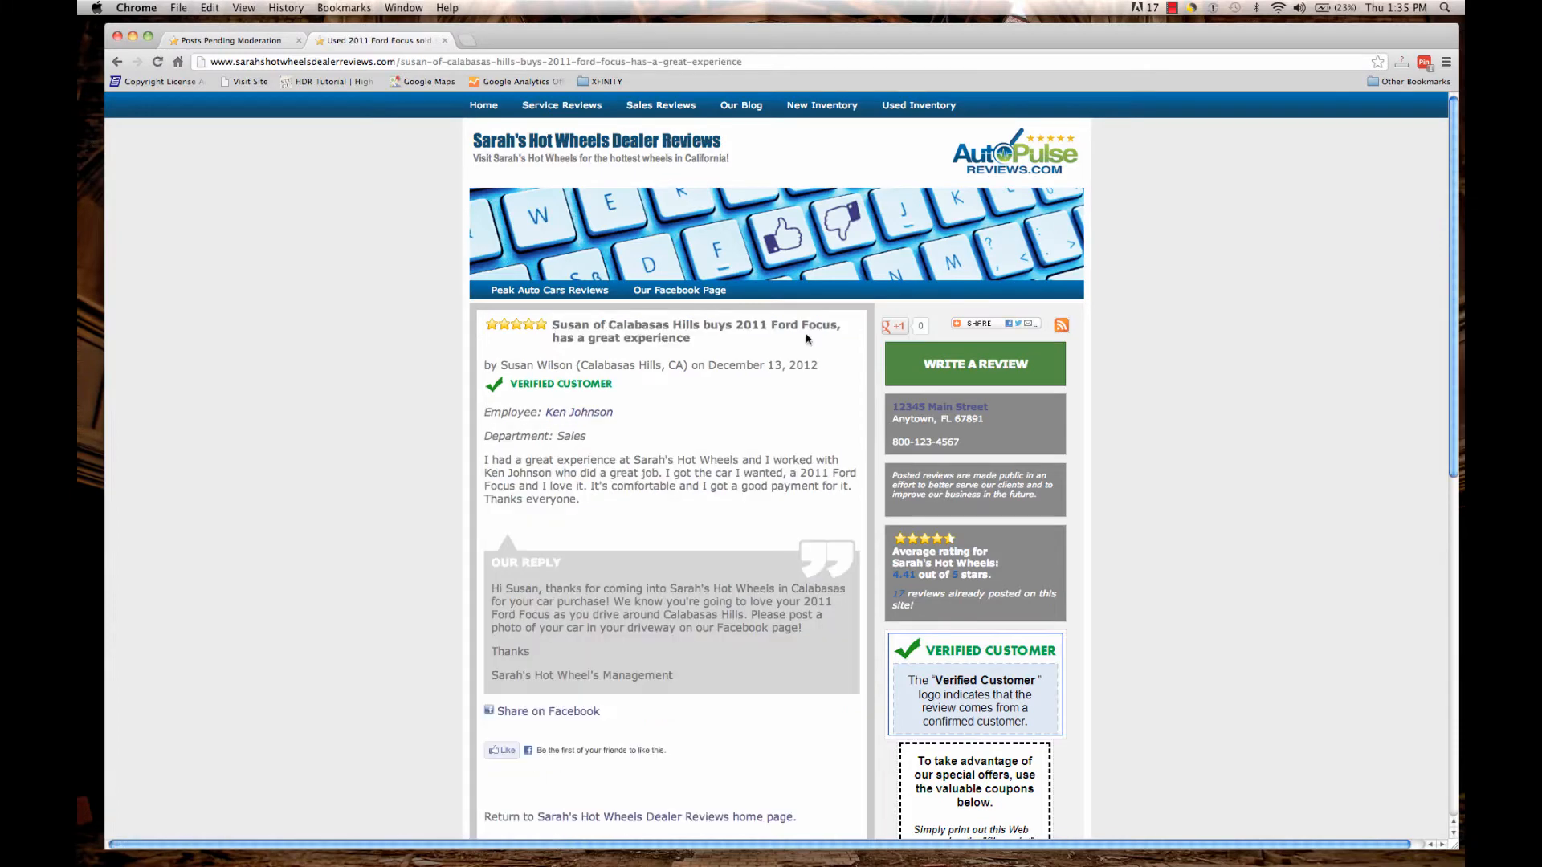
pyautogui.moveTo(1452, 221)
pyautogui.mouseDown()
pyautogui.moveTo(1452, 331)
pyautogui.moveTo(1448, 202)
pyautogui.mouseUp()
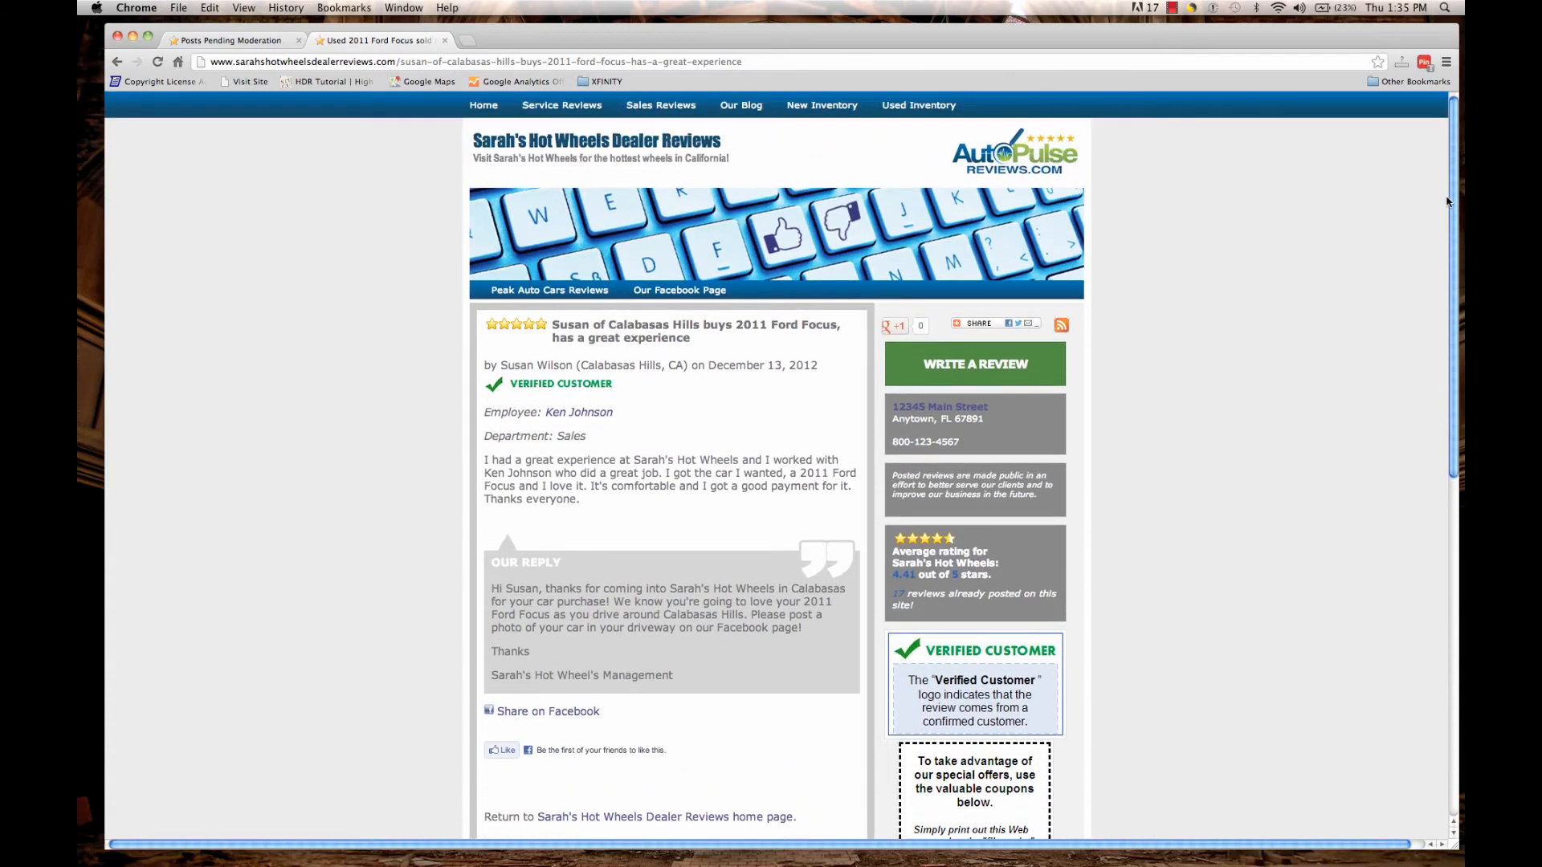